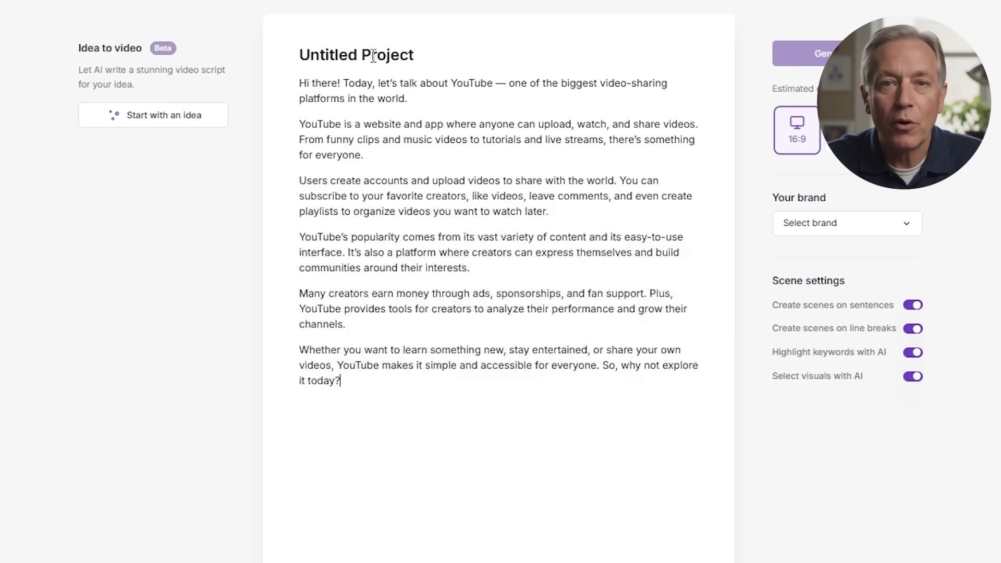
Select the word 'Project' in the script title, then return to the home dashboard.
double_click(376, 55)
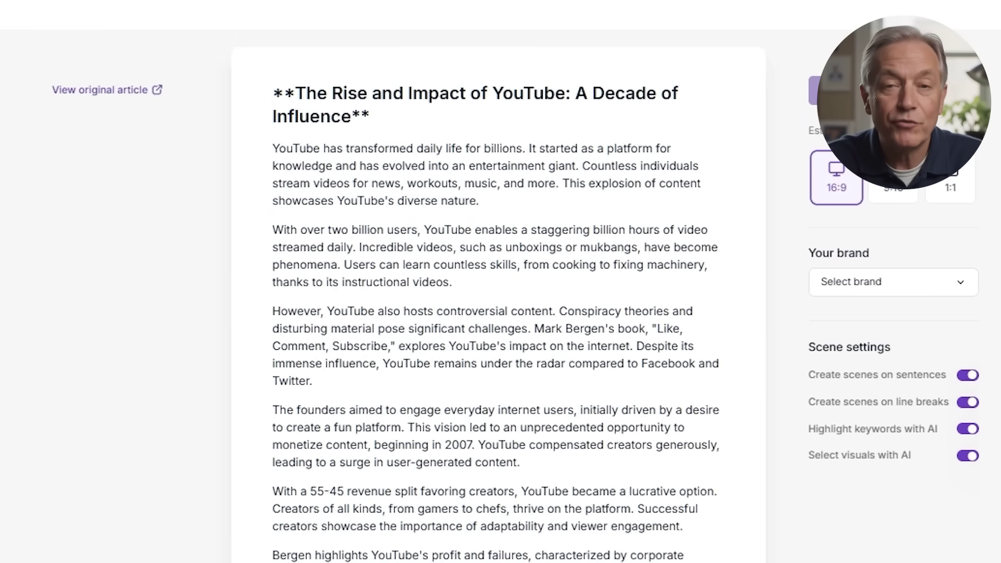
Scroll down through the storyboard to browse its options.
scroll(498, 313, down, 5)
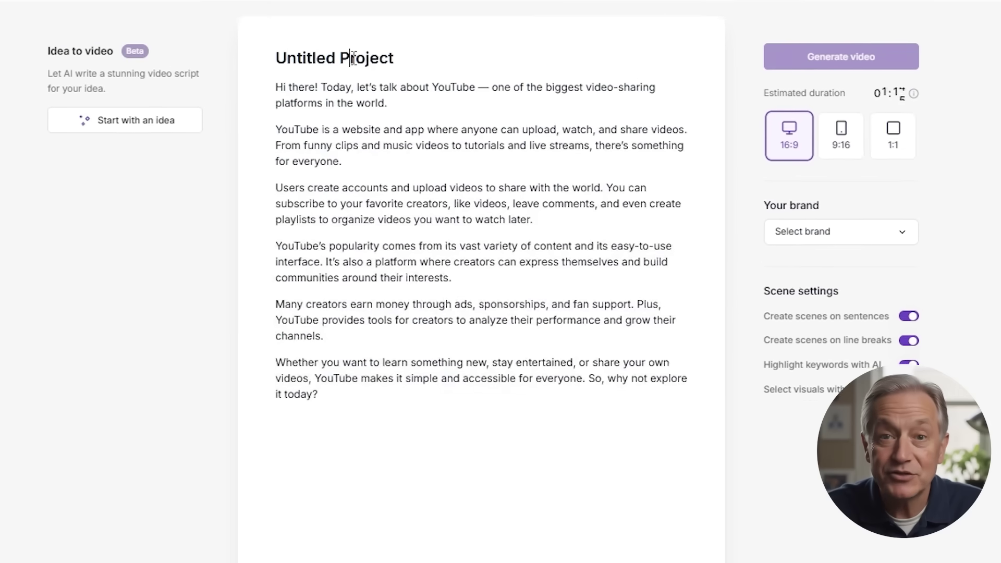
Retitle the script 'What is Youtube?', generate the video, and browse its background music tracks.
triple_click(371, 54)
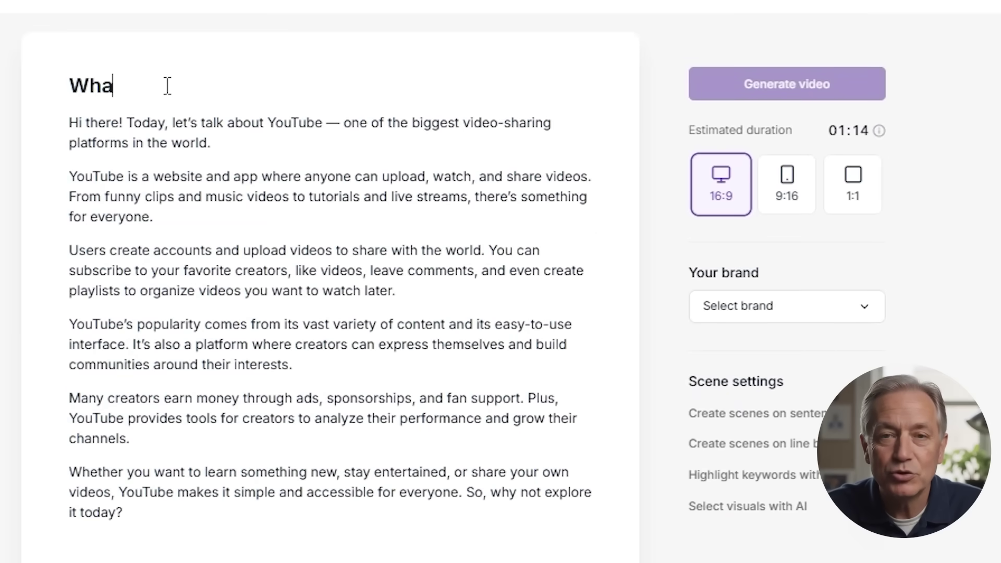
text(What is Youtub)
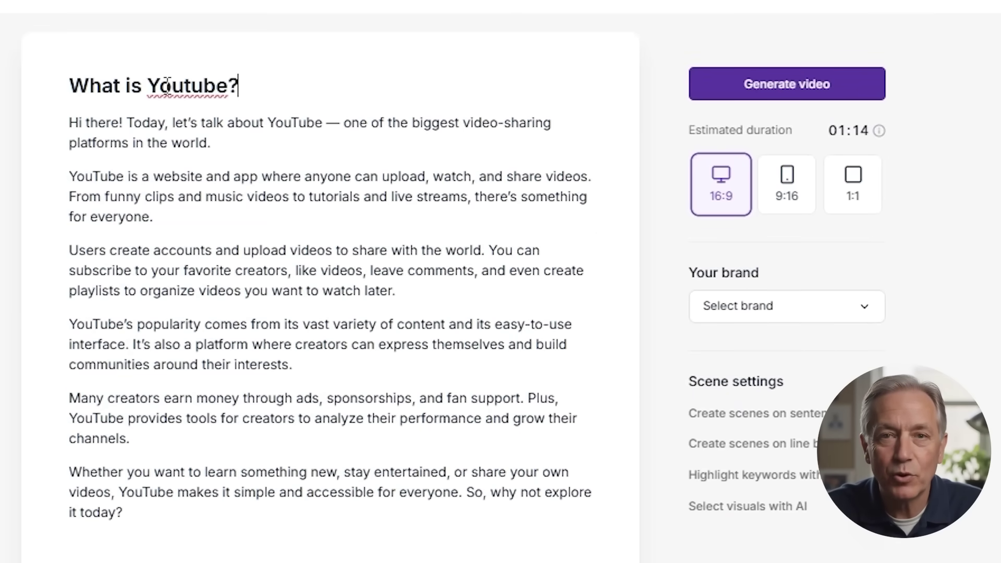
text(e?)
click(760, 82)
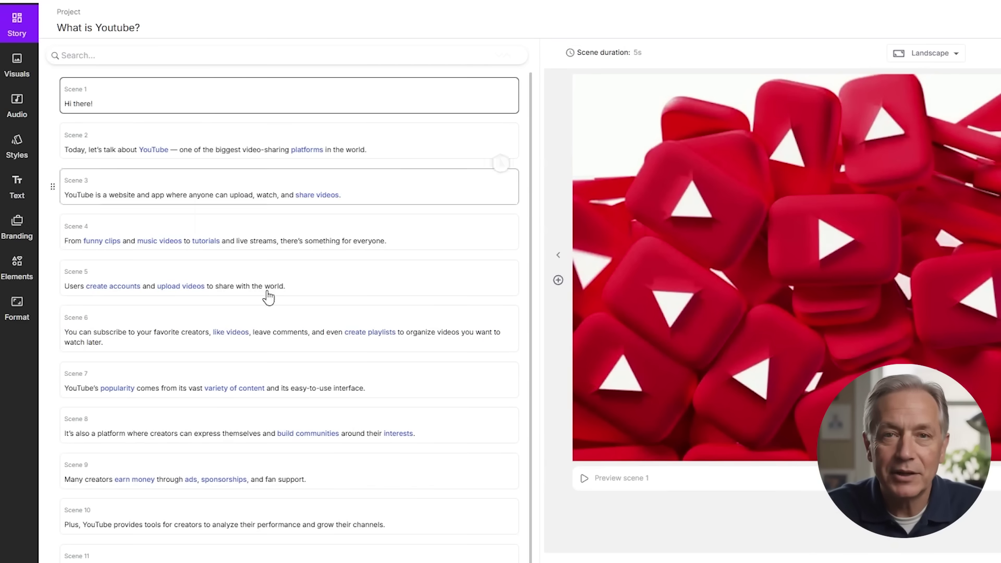
click(17, 103)
click(134, 53)
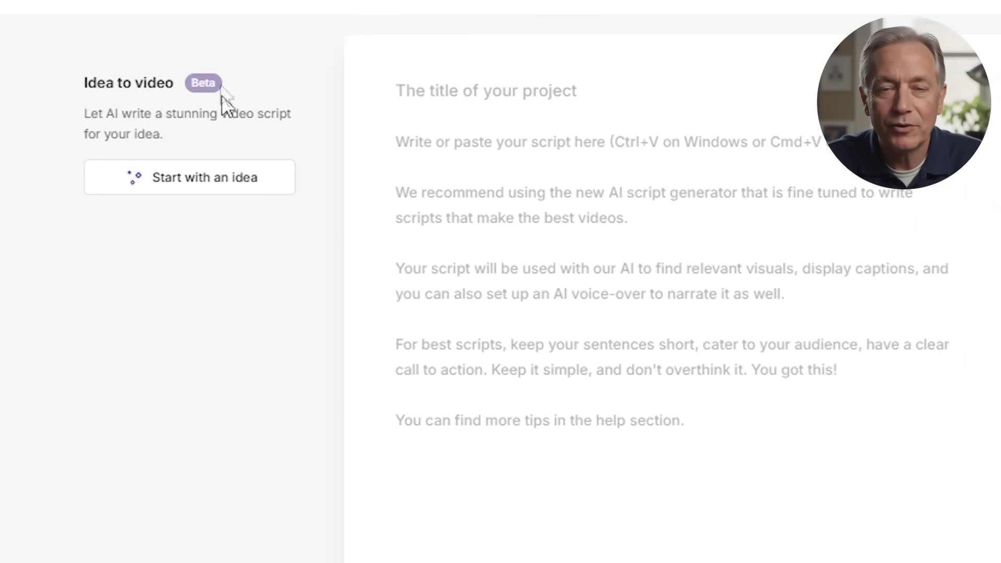
Start an AI explainer script from the idea 'How to make it in youtube 2025'.
click(221, 180)
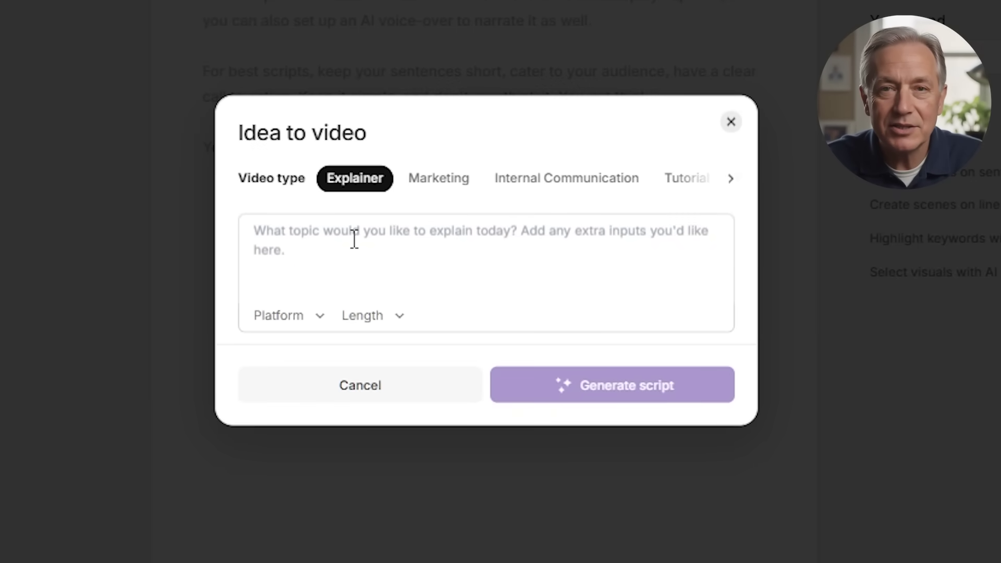
text(How to make it in youtube 2025)
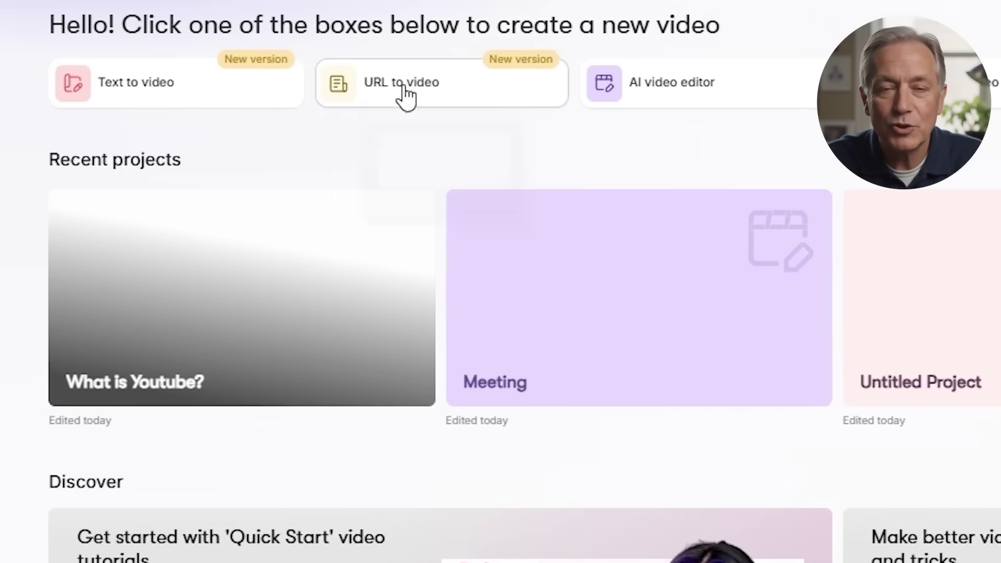
mouse_move(270, 76)
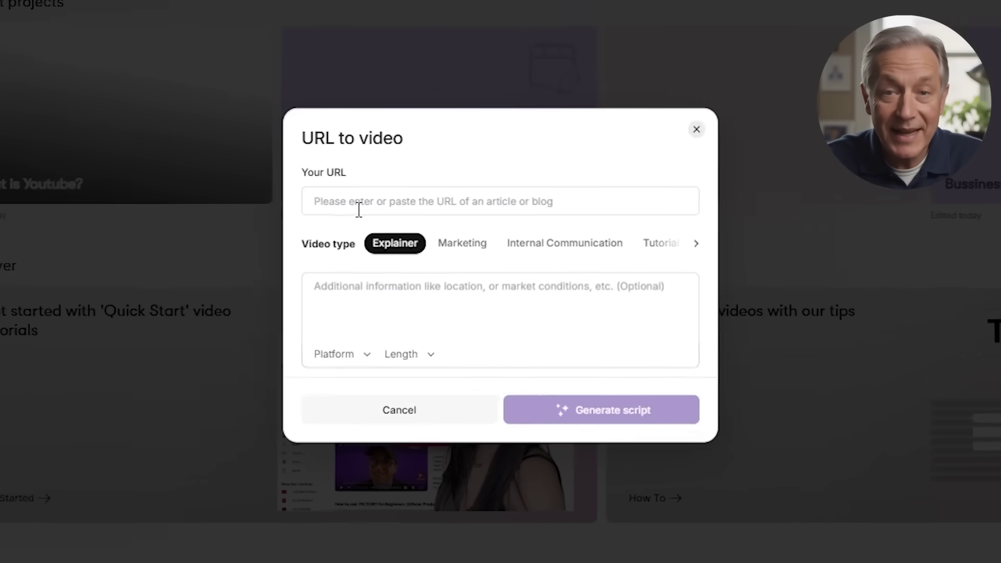
Generate a script from the pasted New Yorker article URL, then optimize its platform and tone.
text(newyorker.com/books/under-review/the-overlooked-titan-of-social-media)
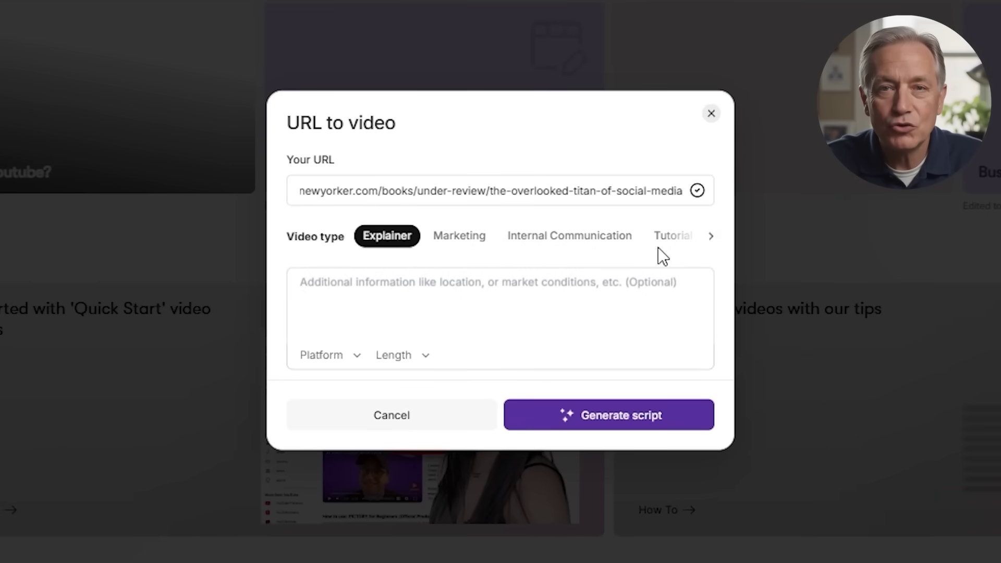
click(620, 420)
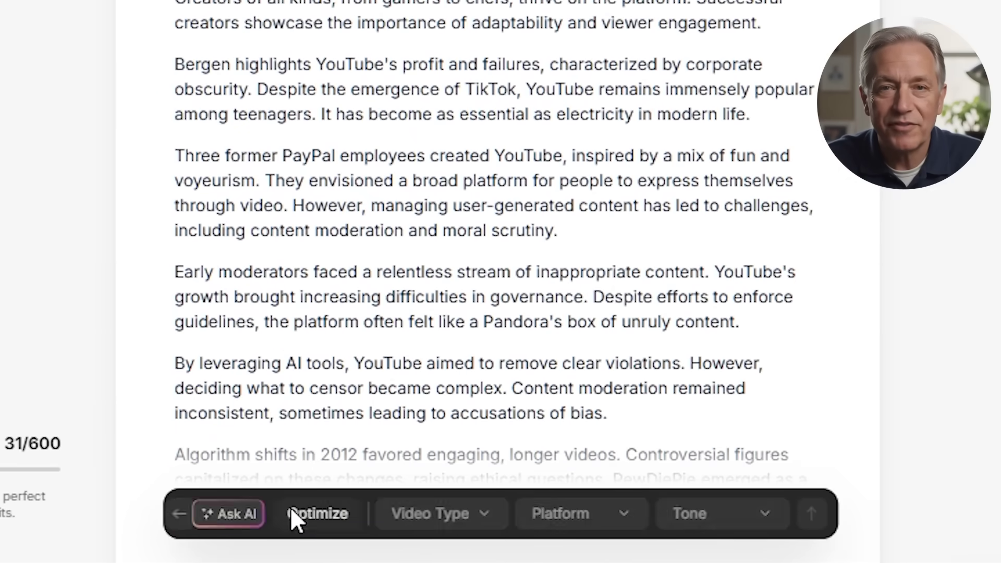
click(300, 513)
click(573, 523)
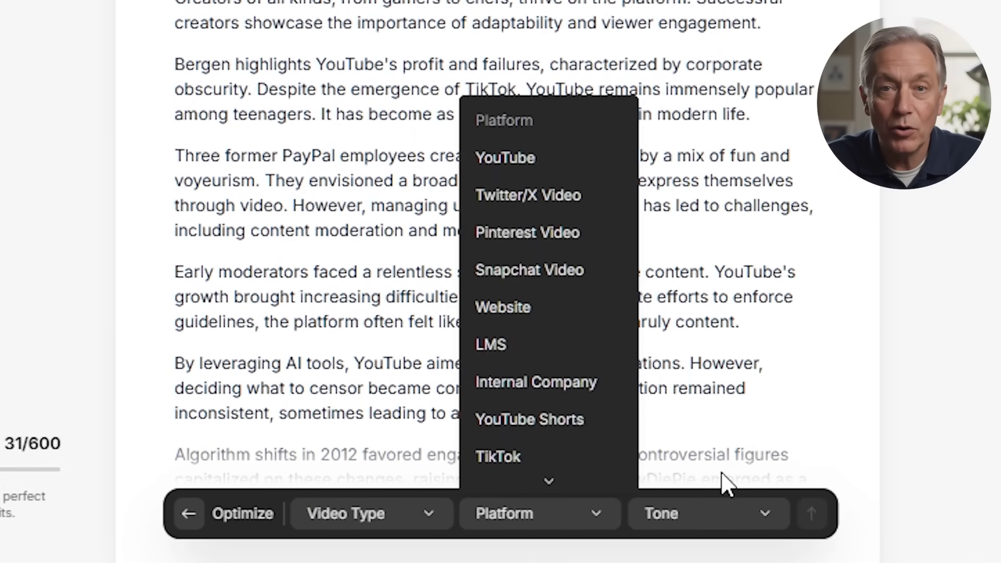
click(760, 516)
click(760, 517)
click(699, 465)
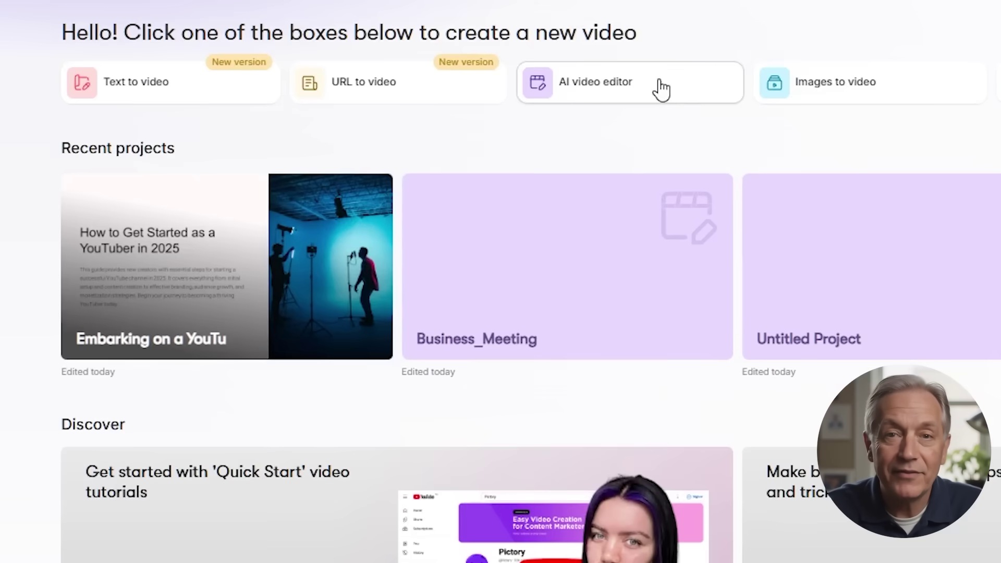
Delete the filler words 'So' and 'like' from the MEETING video.
mouse_move(617, 103)
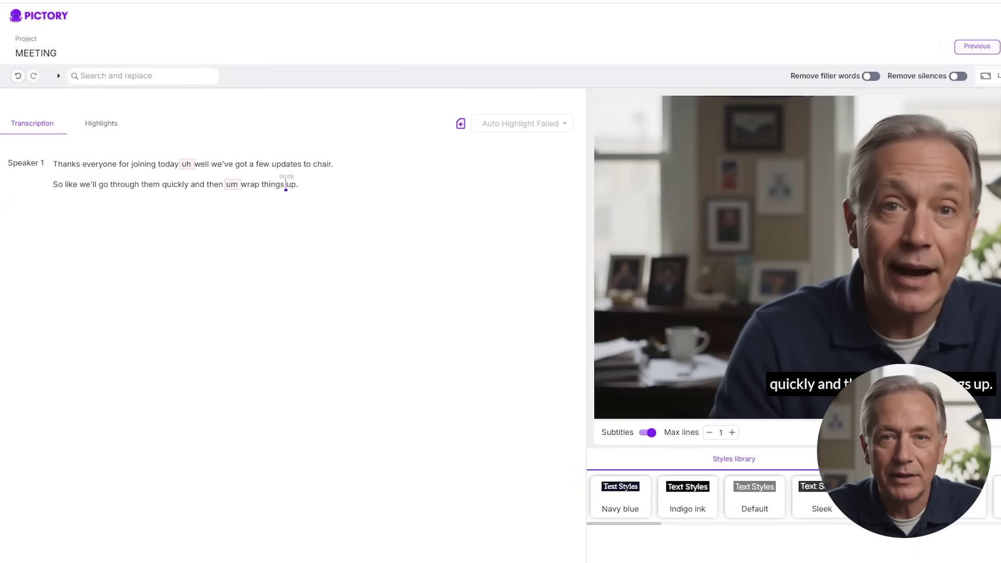
click(57, 186)
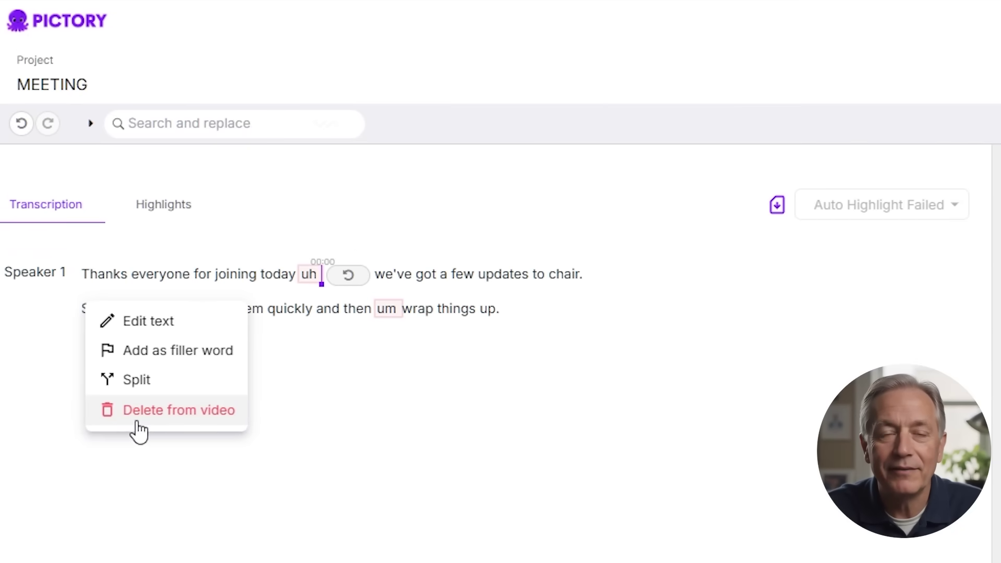
click(106, 350)
click(145, 313)
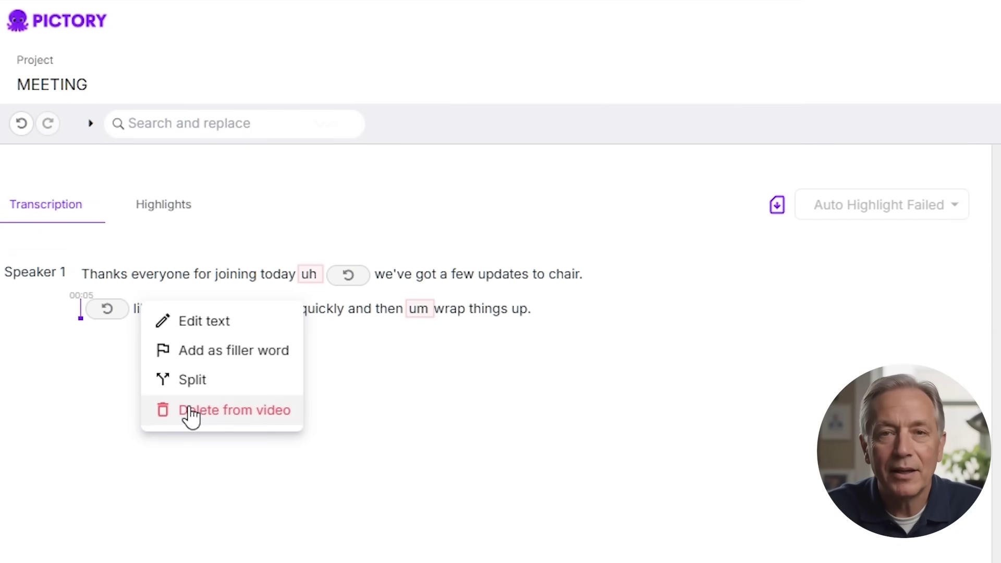
click(190, 413)
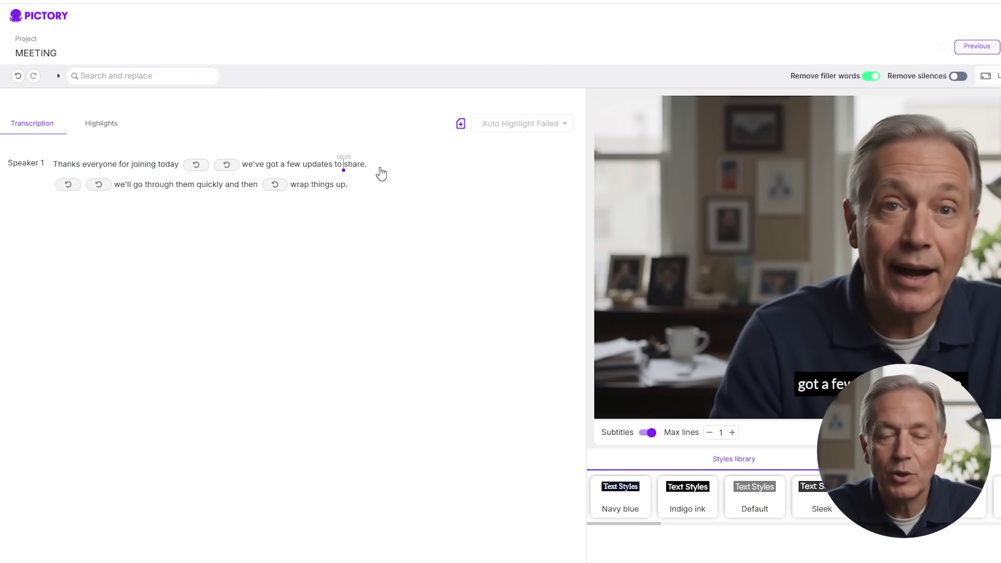
Add the transcript's opening sentence to highlights and download the highlights video at 1080p.
drag(361, 165, 174, 163)
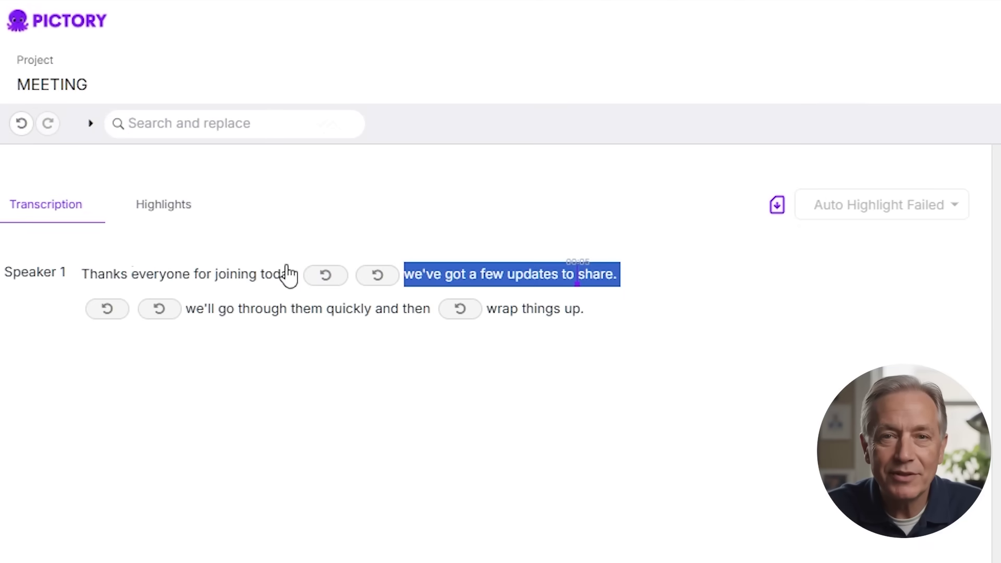
right_click(79, 277)
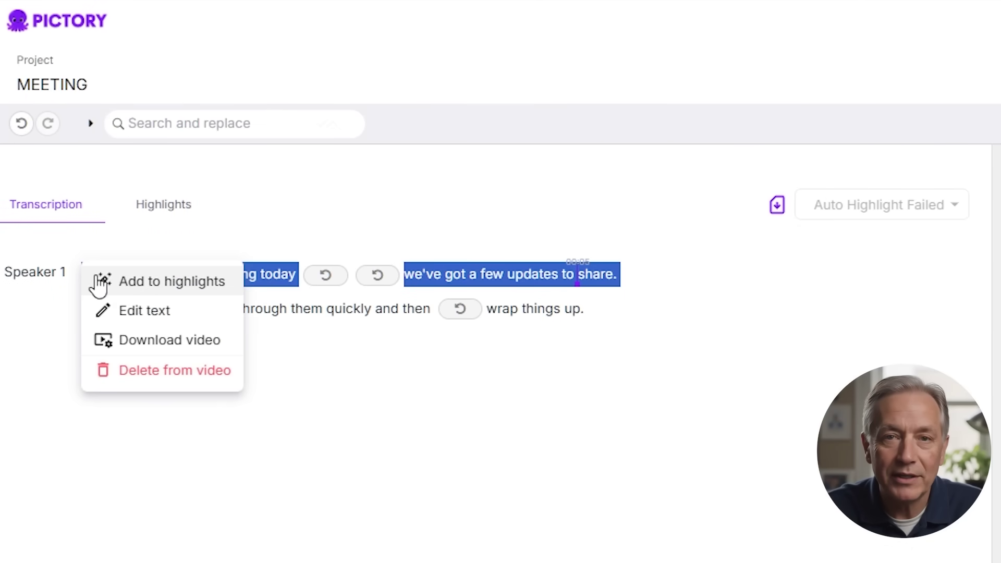
click(160, 282)
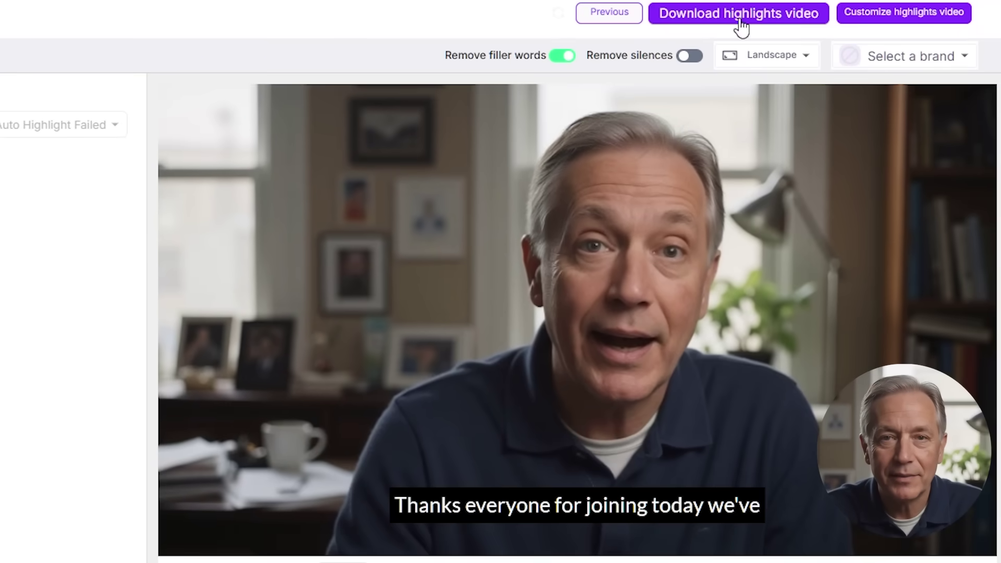
click(748, 16)
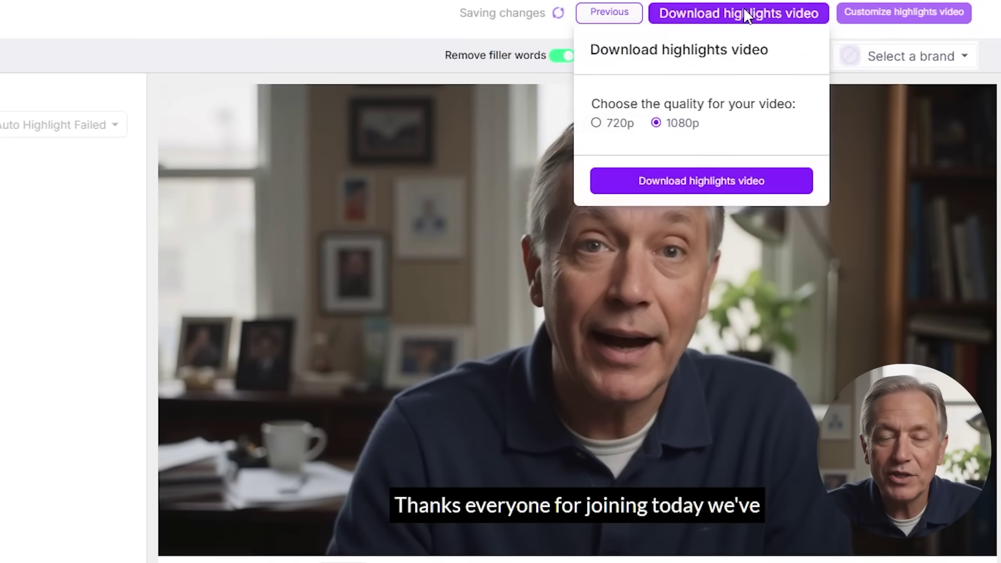
click(705, 183)
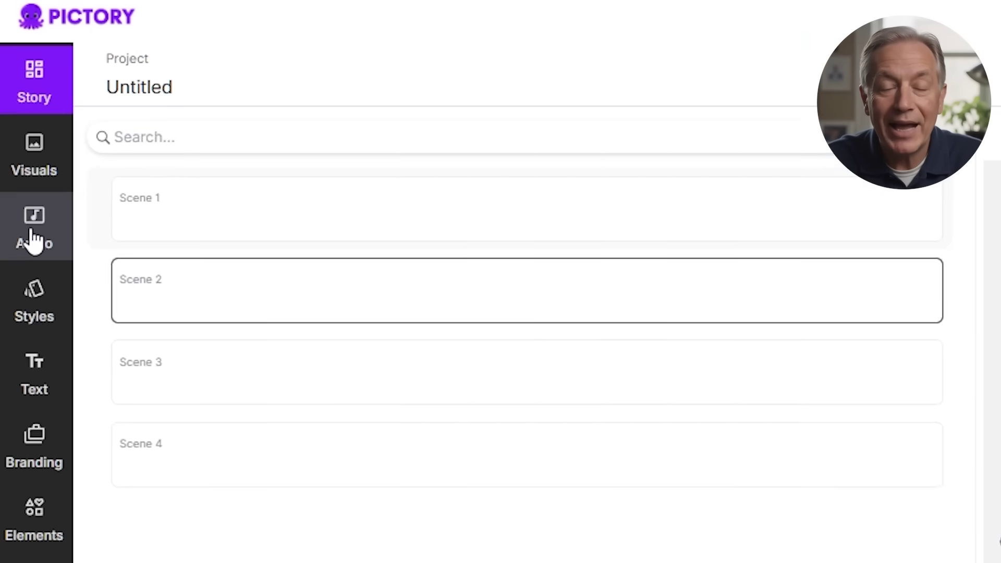
Apply a background music track, then bring up transitions between Scene 1 and Scene 2.
click(13, 117)
click(113, 66)
click(398, 189)
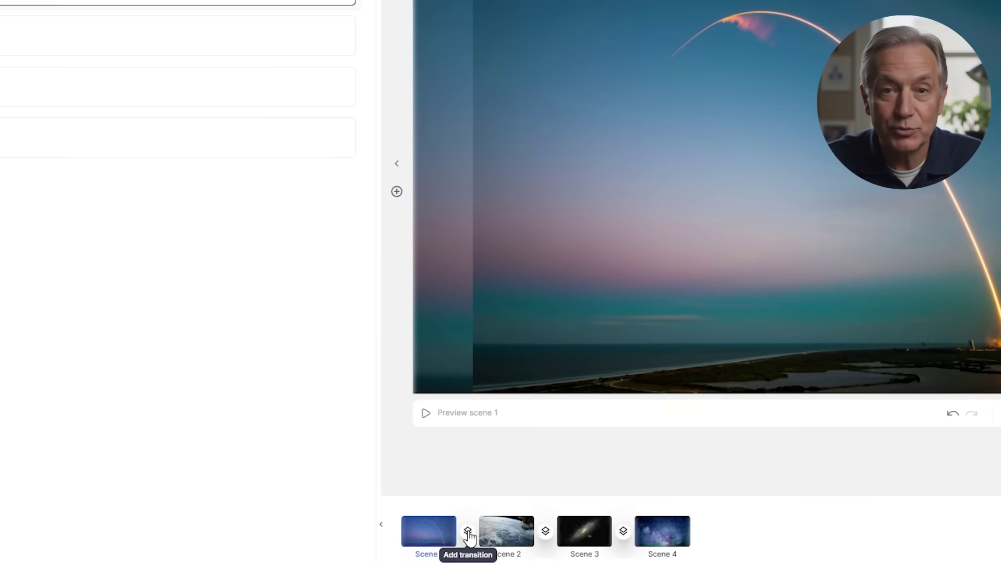
click(468, 531)
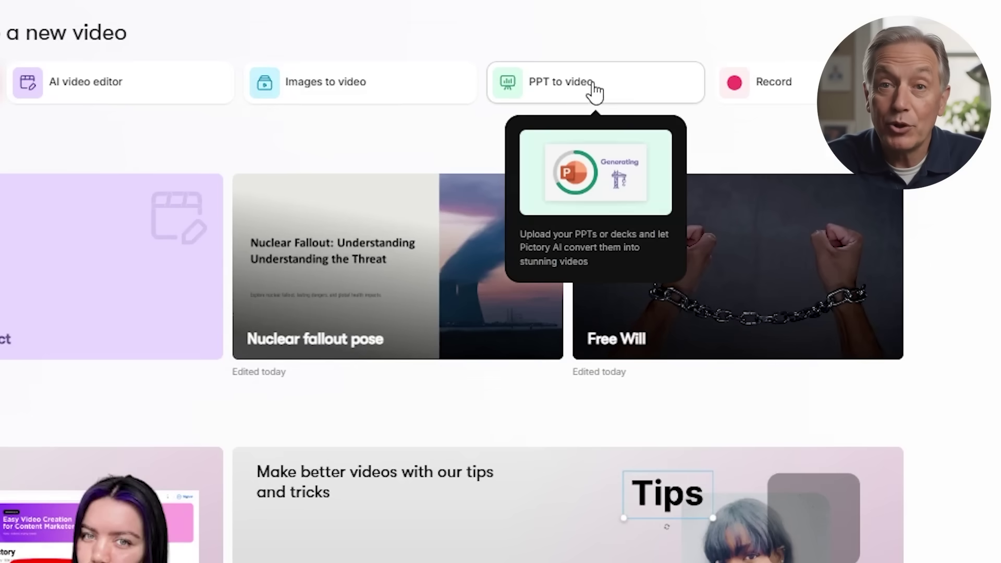
Glance at PPT to video, browse the Transitions list, and bring up the AI voice-over choices.
click(595, 92)
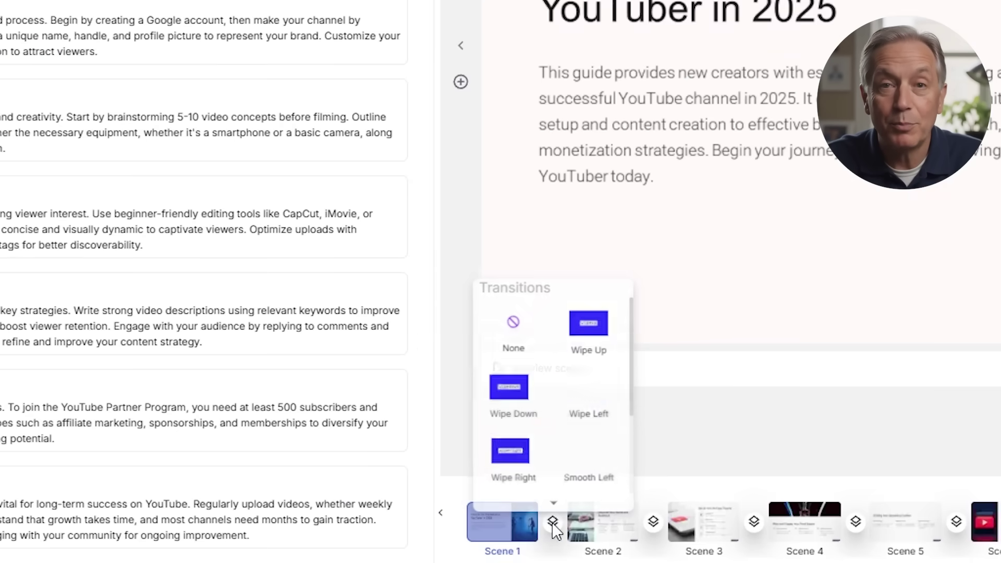
scroll(614, 439, down, 3)
scroll(615, 388, up, 3)
click(21, 211)
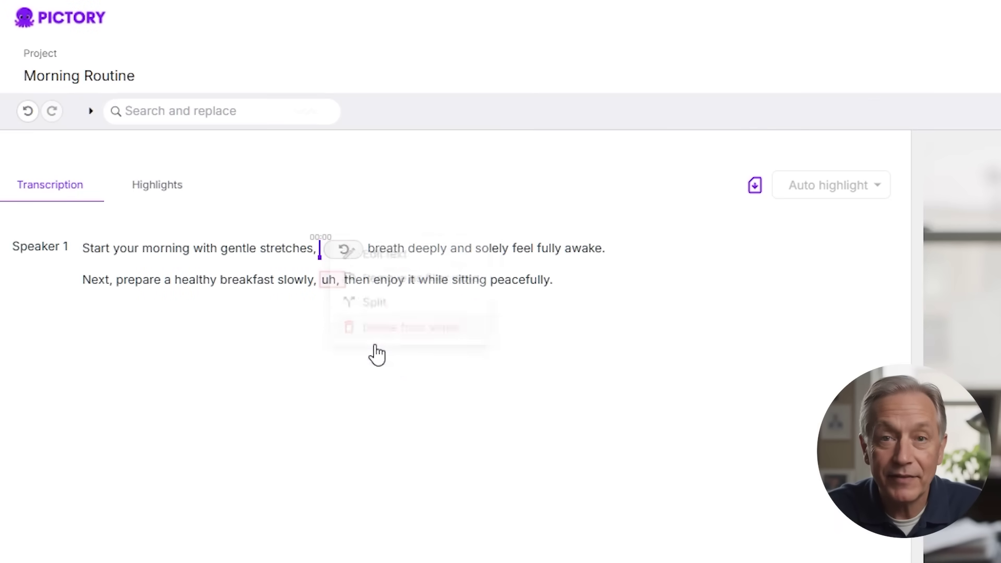
Delete the filler 'uh', correct 'solely' to 'slowly', and apply a brand kit.
click(333, 287)
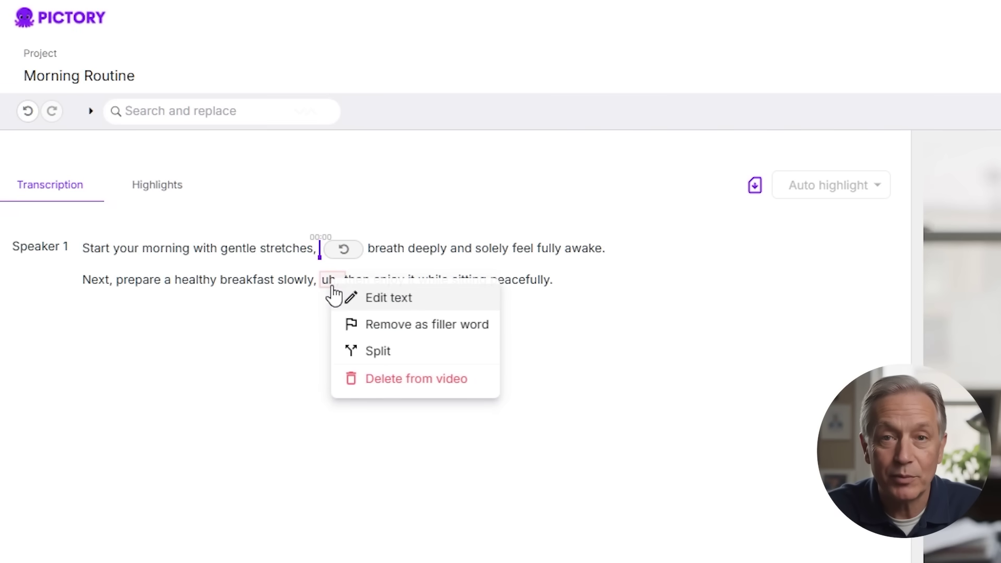
click(369, 385)
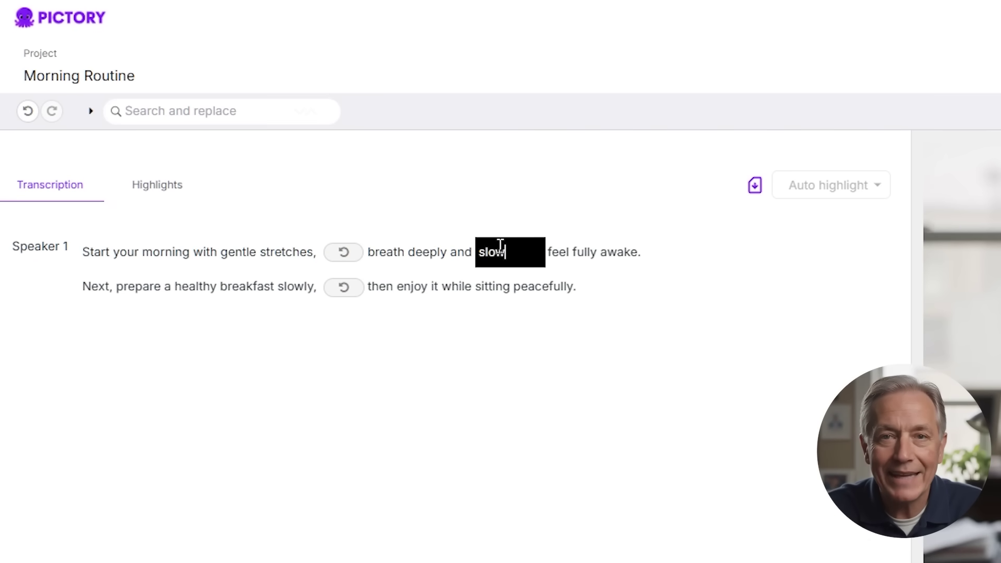
key(Return)
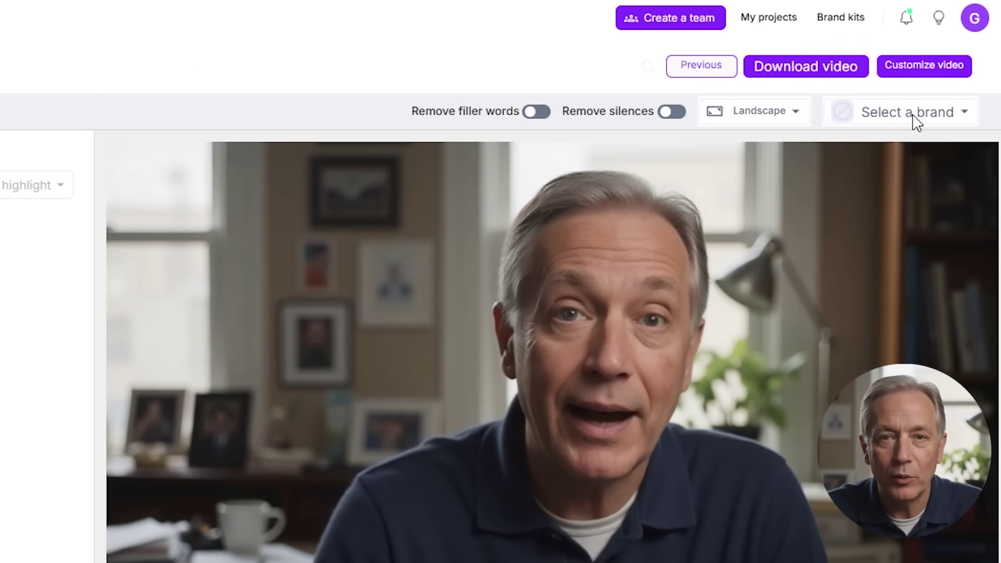
click(917, 122)
click(906, 183)
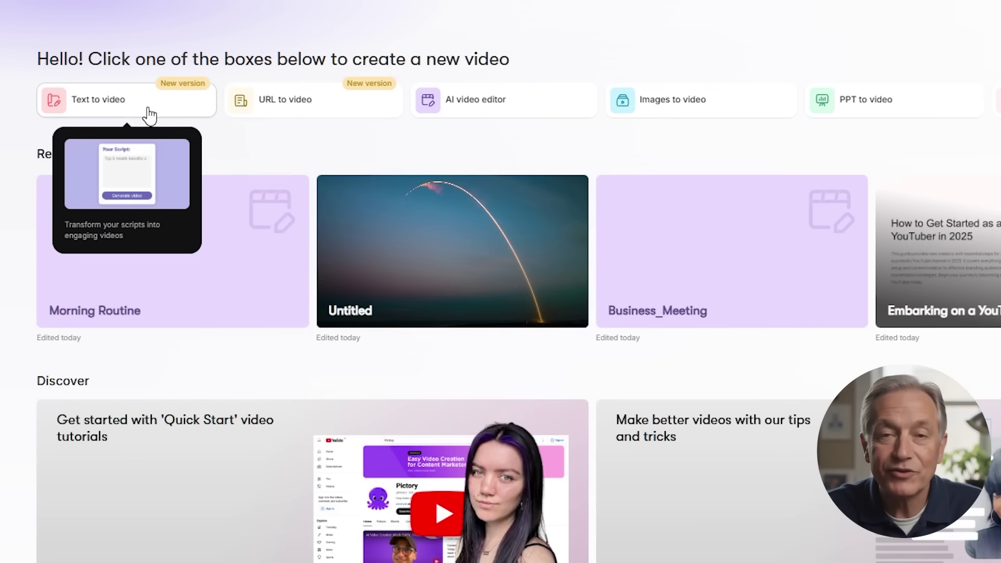
Start a new text-to-video project and have AI generate an explainer script about the Great Pyramids of Giza.
click(142, 104)
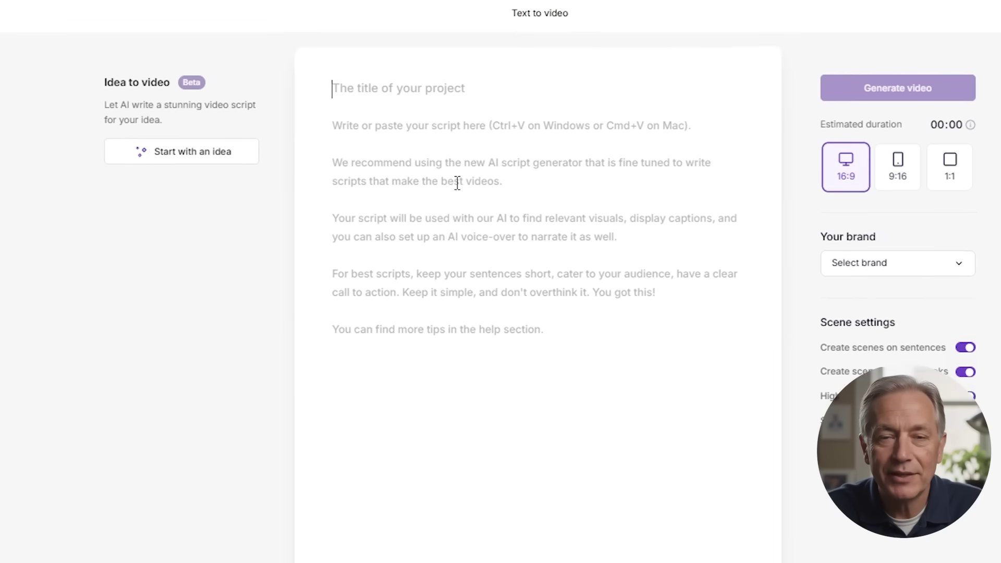
click(455, 179)
text(The Nile River, the longest river in the world, flows over 4,100 miles through northeastern Africa. It has been a lifeline for civilizations for thousands of years, especially ancient Egypt. The river’s annual floods deposited rich, fertile soil along its banks, enabling agriculture to thrive in an otherwise desert region. The Nile also served as a crucial transportation route, connecting communities and fostering trade. Today, it remains vital for millions, providing water for drinking, farming, and industry. From its sources in Lake Victoria and the Ethiopian Highlands to its delta at the Mediterranean Sea, the Nile continues to shape the culture, history, and economy of the region.)
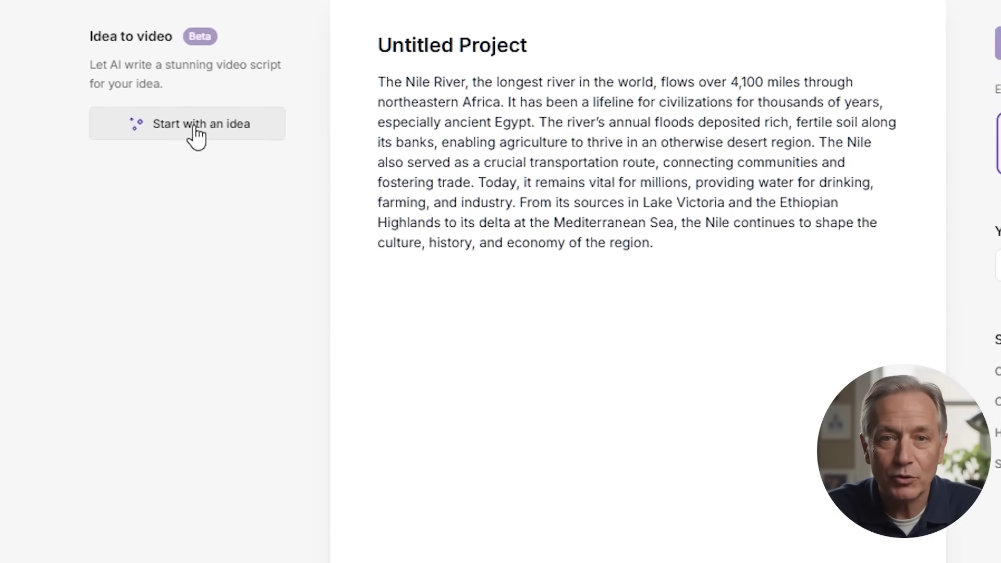
click(245, 187)
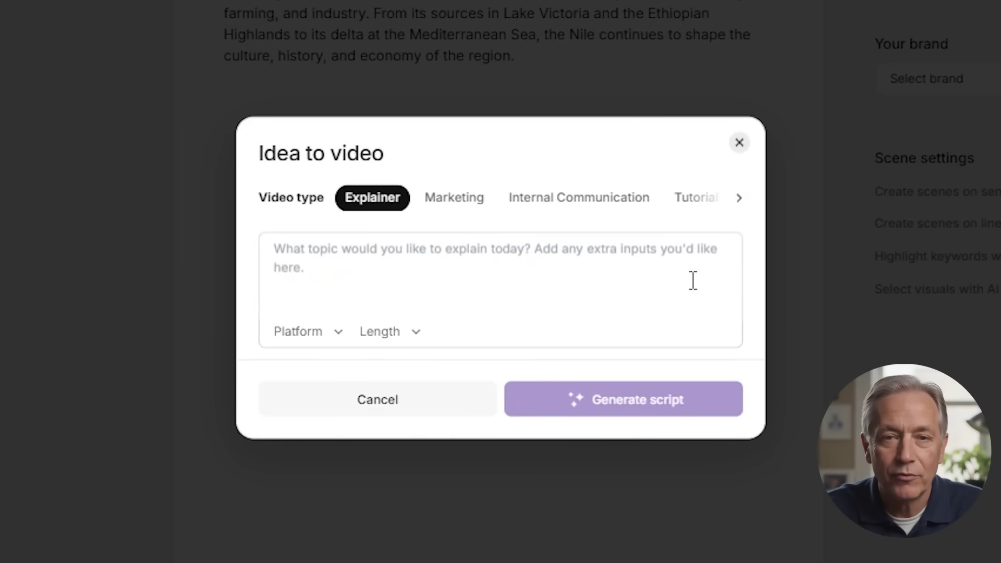
text(The great pyramids of giza)
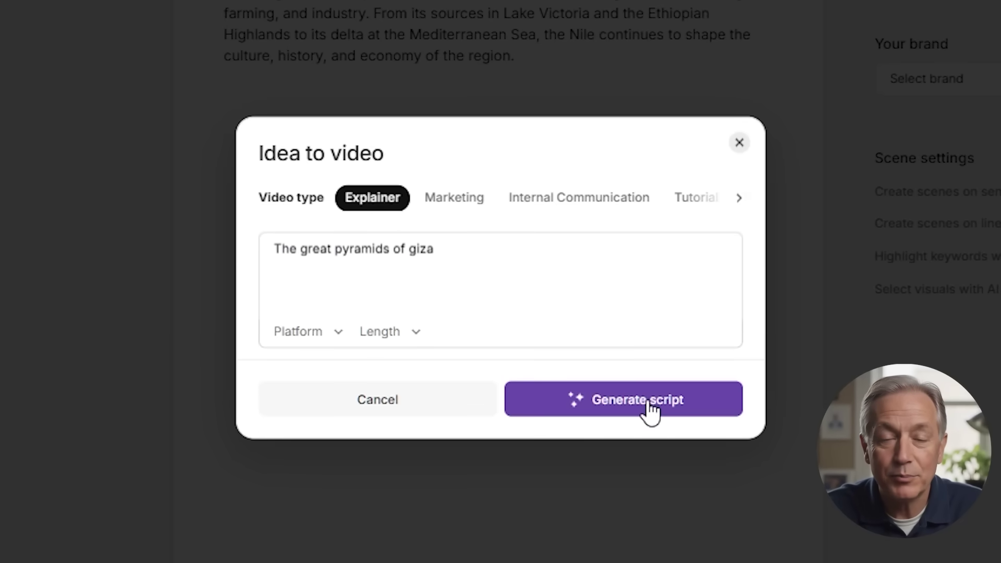
click(649, 407)
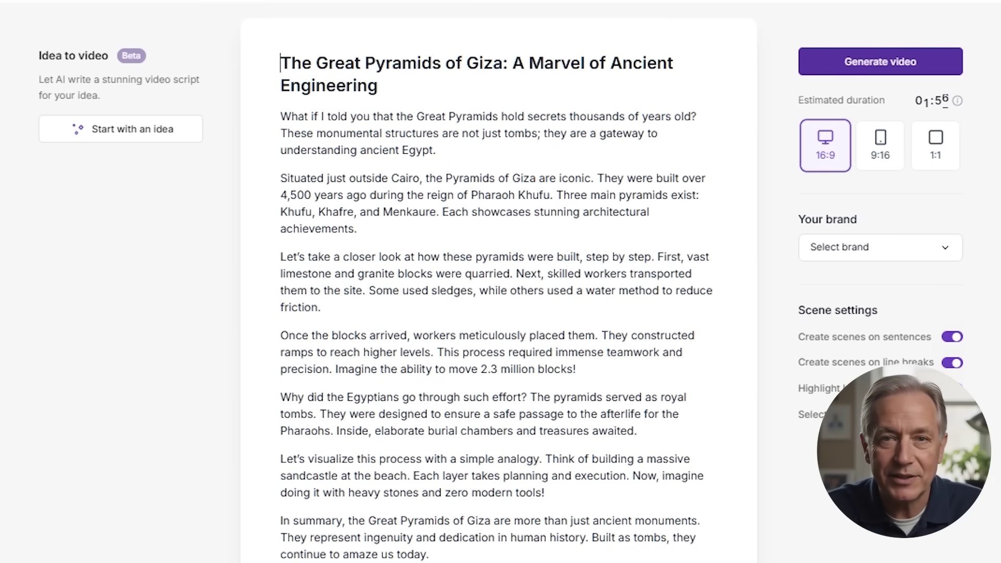
Generate a video from the Great Pyramids script so it becomes a storyboard of captioned scenes.
click(891, 64)
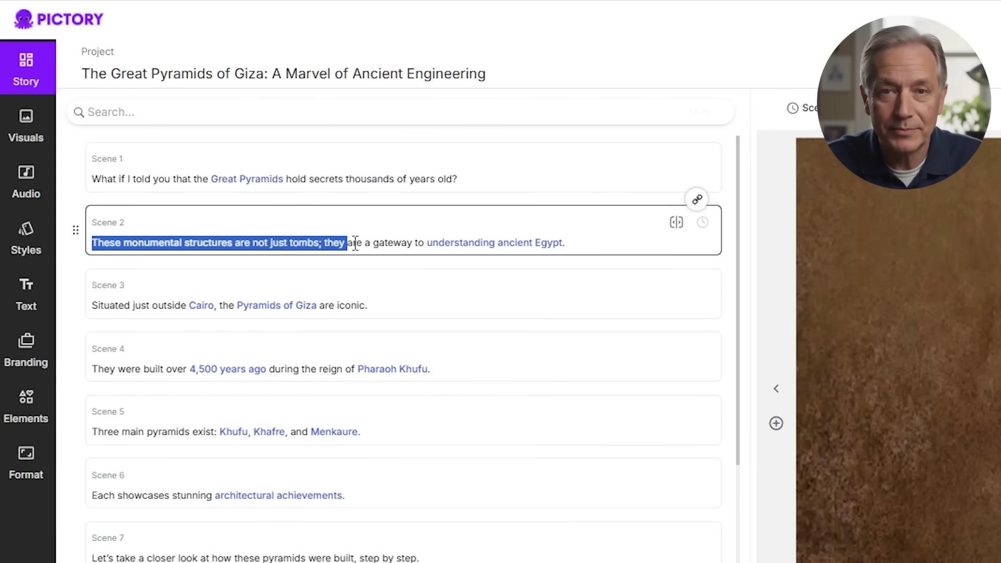
click(112, 290)
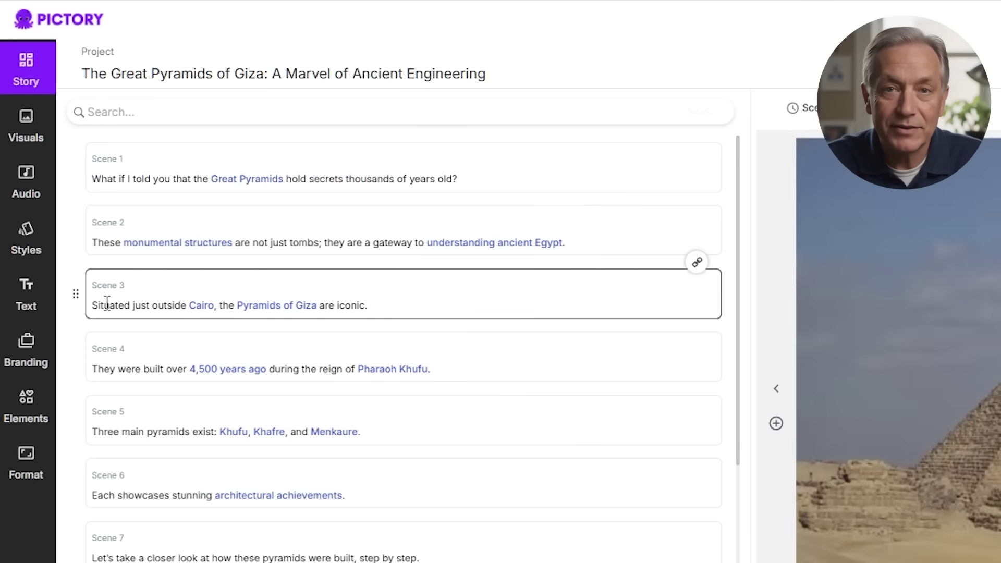
drag(93, 304, 130, 300)
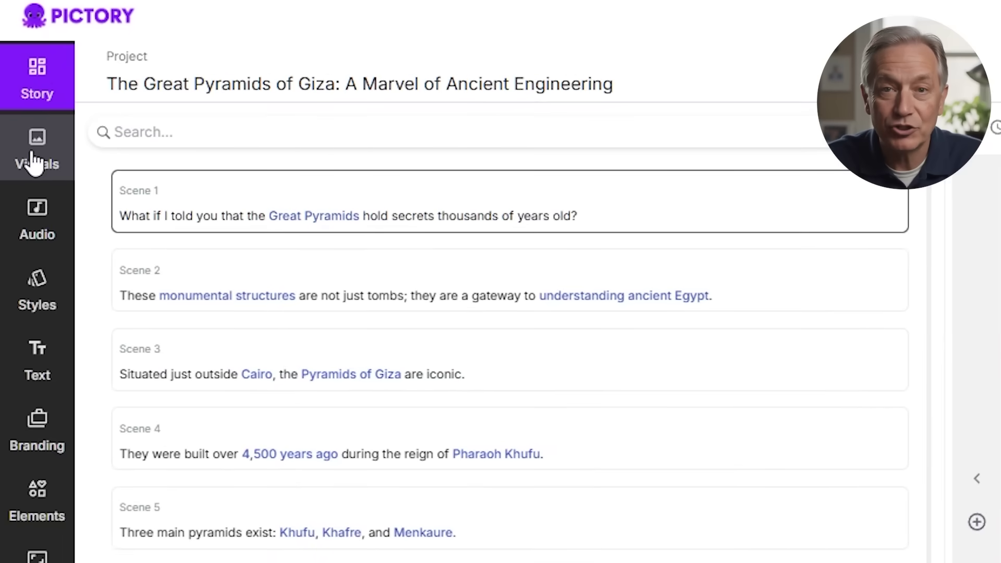
Search the stock visuals library for 'Pharao' footage, then check My uploads.
click(20, 87)
click(242, 190)
text(Pharao)
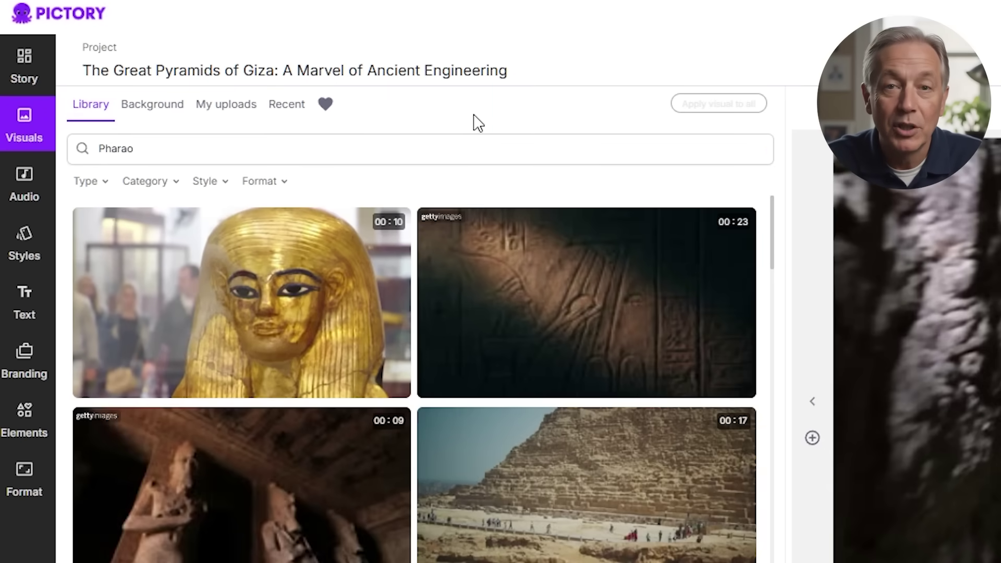
click(238, 109)
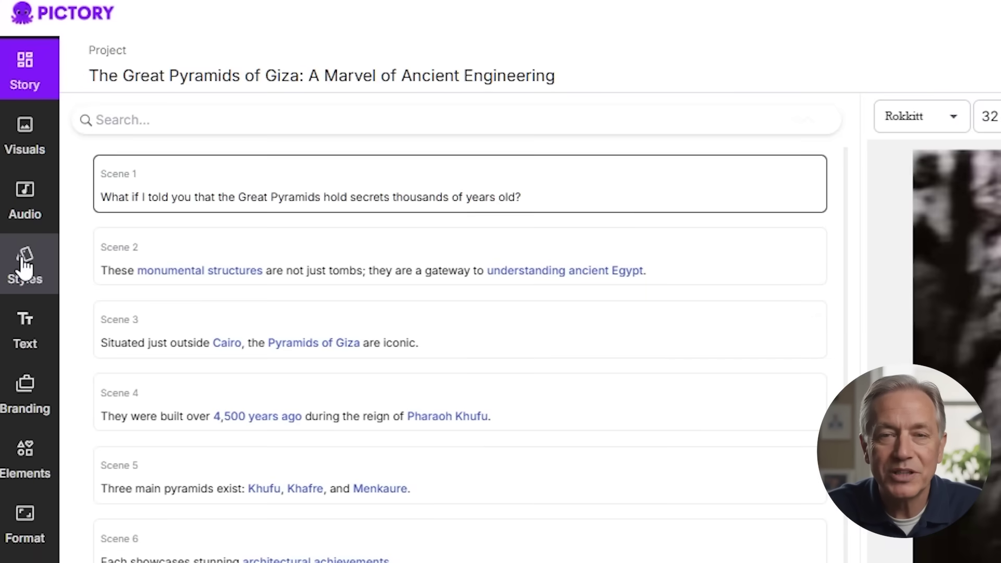
Apply the Alabaster style to the Scene 1 caption, move it top-centre, and highlight 'Great Pyramids' in red.
click(11, 160)
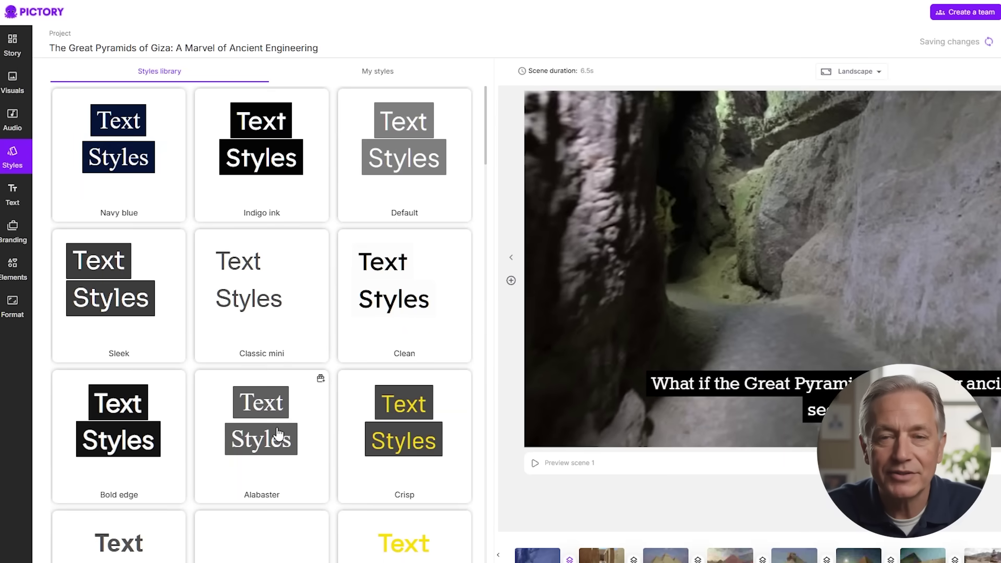
click(279, 434)
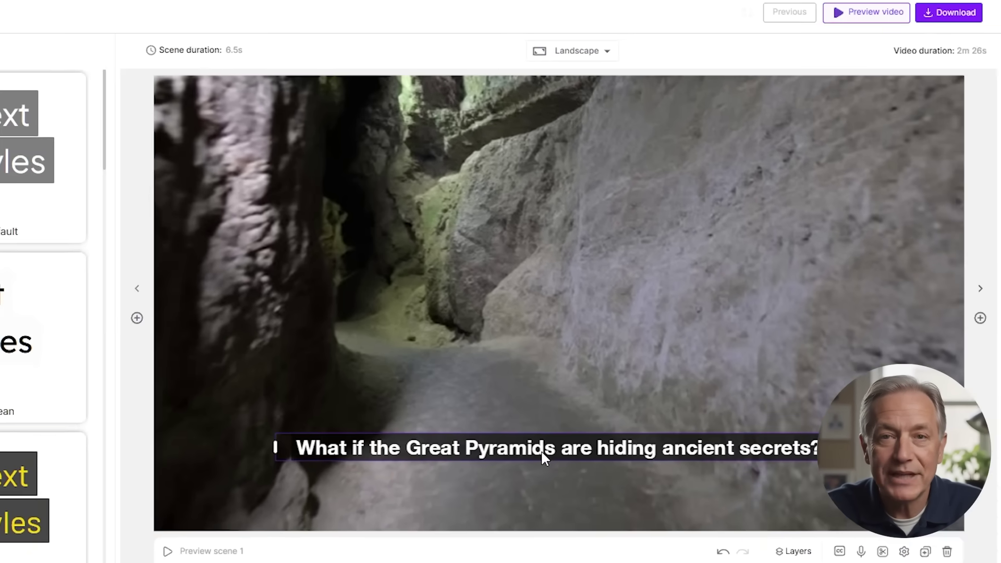
click(541, 452)
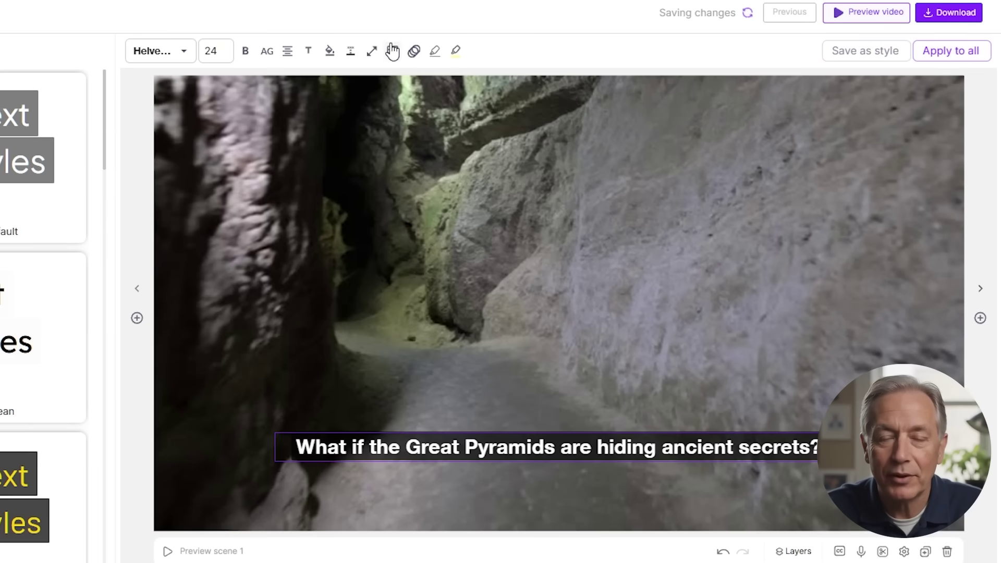
click(394, 78)
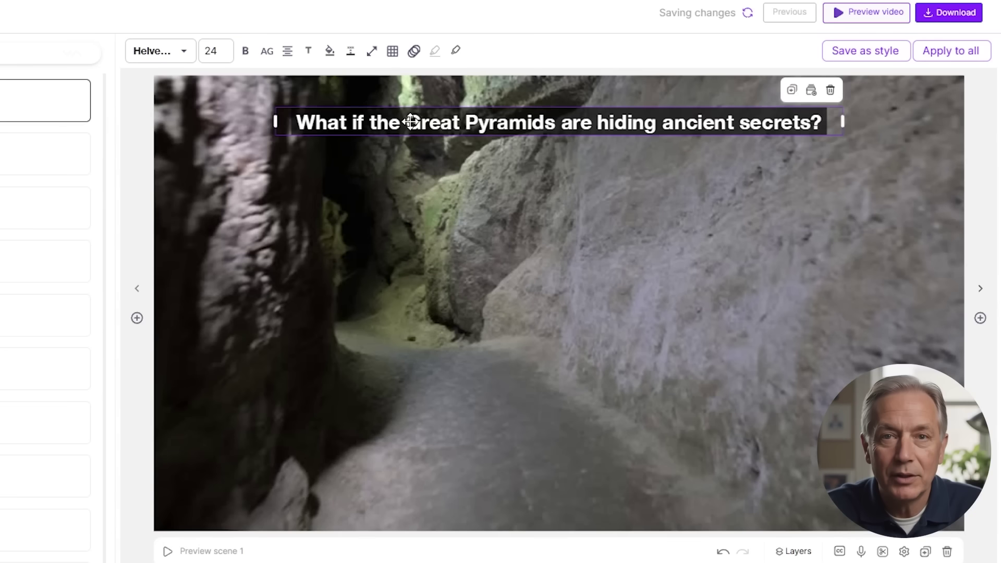
drag(408, 120, 540, 130)
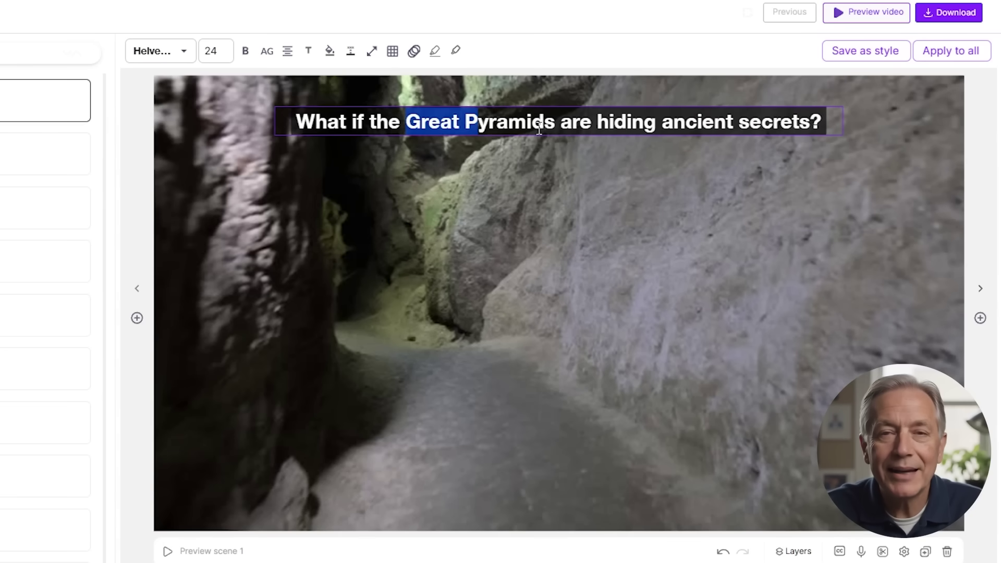
click(458, 52)
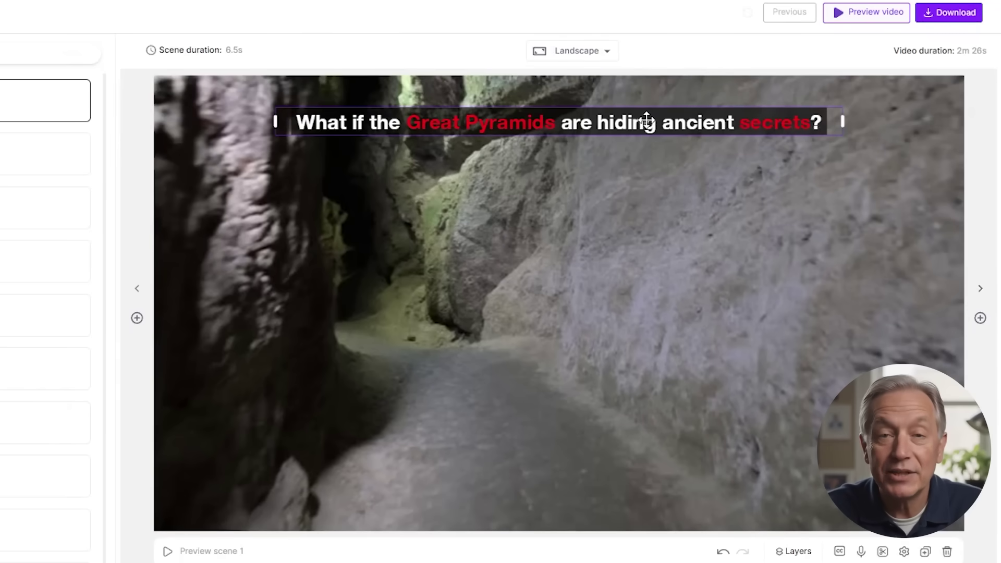
click(647, 120)
click(414, 50)
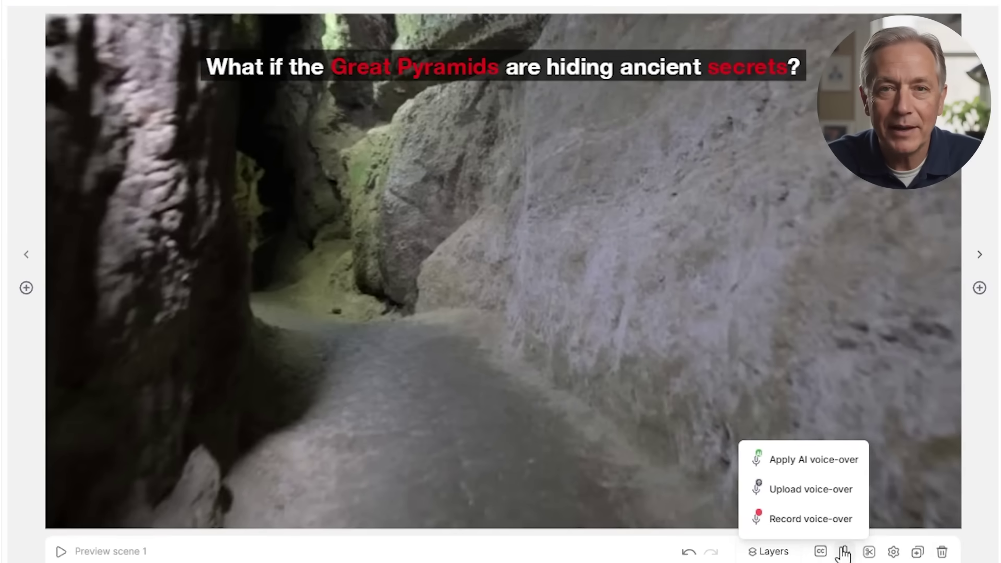
Browse the AI voice-over voices filtered by accent and age, and check the recording option.
click(814, 460)
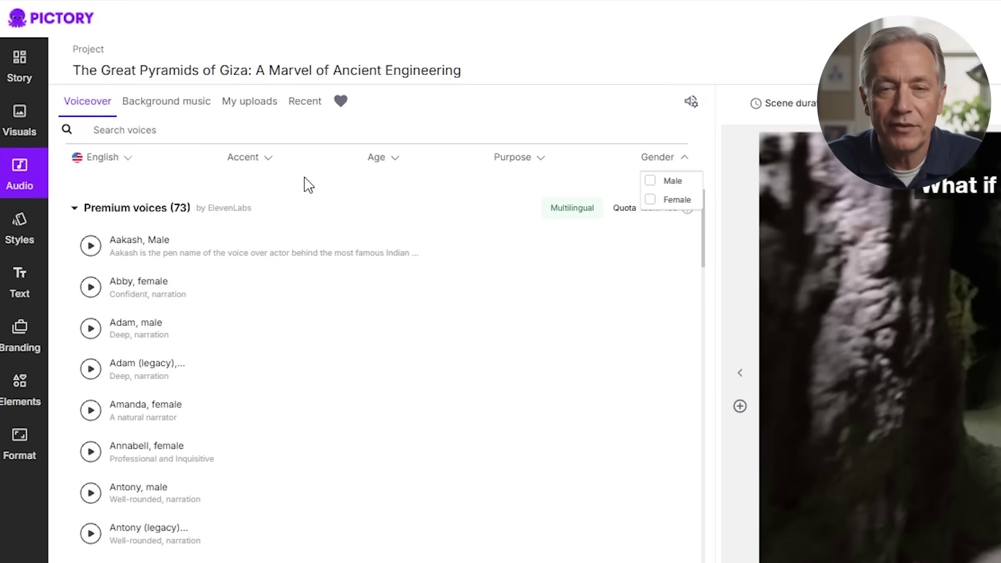
click(245, 157)
scroll(291, 209, down, 2)
click(395, 158)
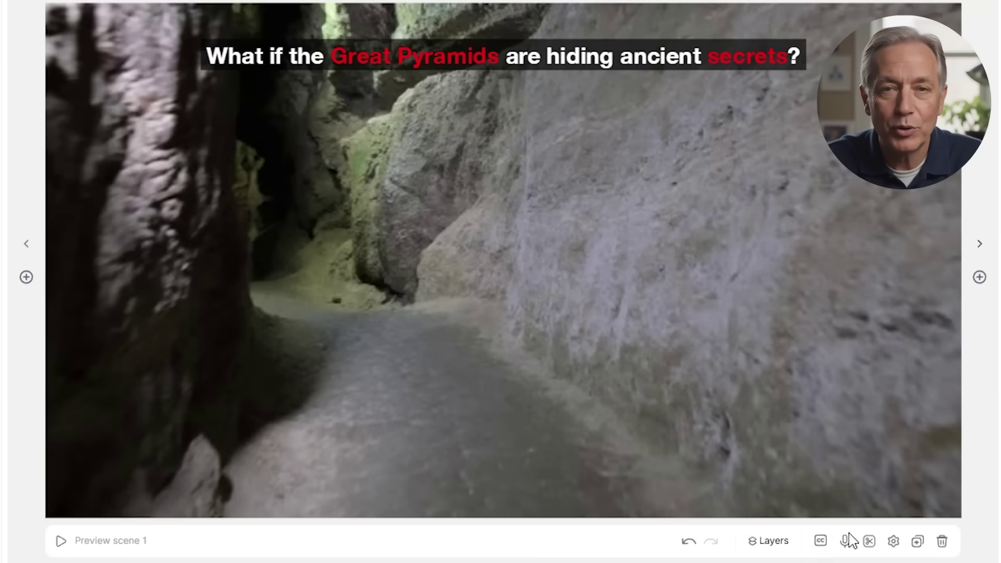
click(845, 541)
click(812, 507)
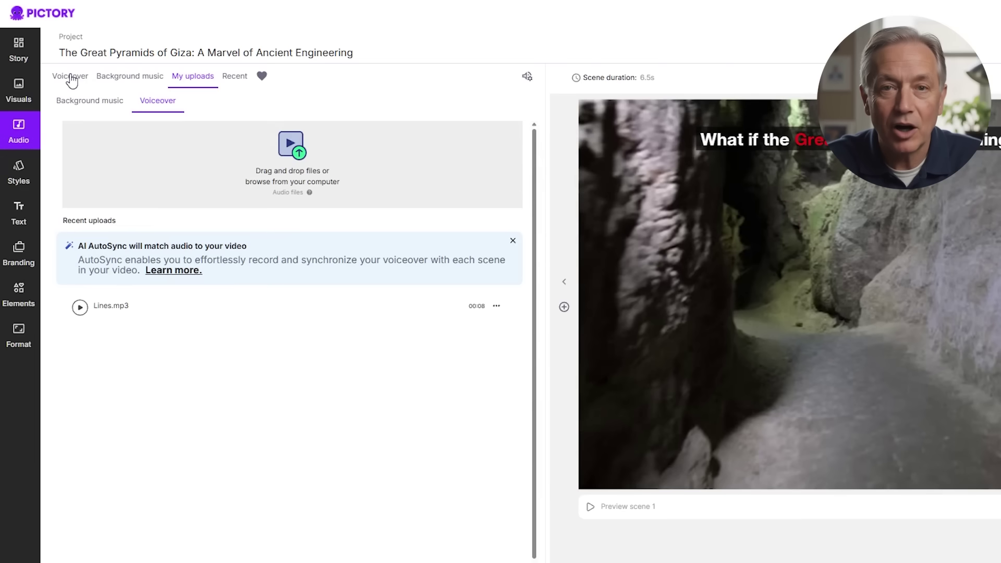
Generate a calm female AI voice-over and add a 0.5 s pause after 'secrets?'.
click(71, 81)
click(574, 172)
click(616, 243)
click(106, 271)
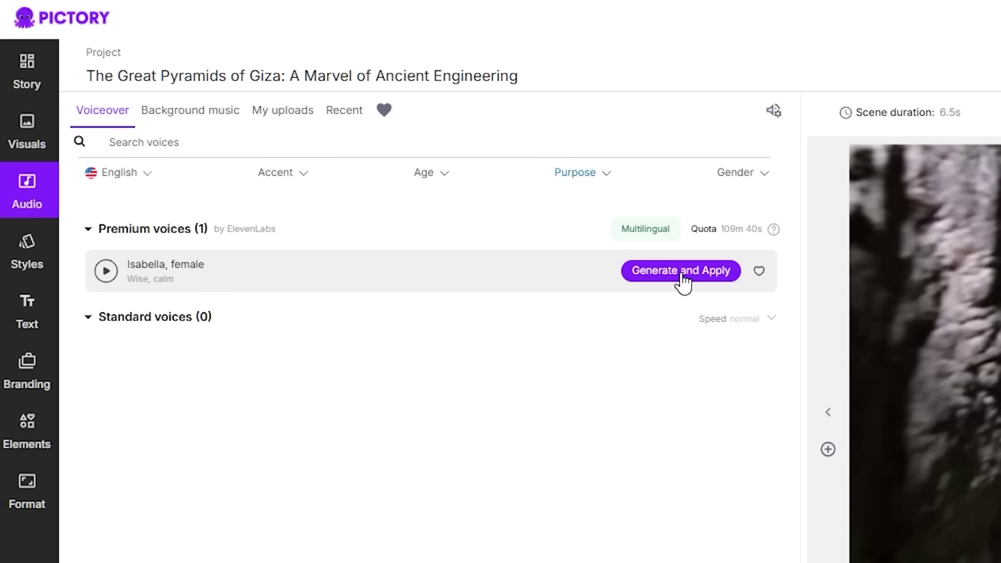
click(684, 271)
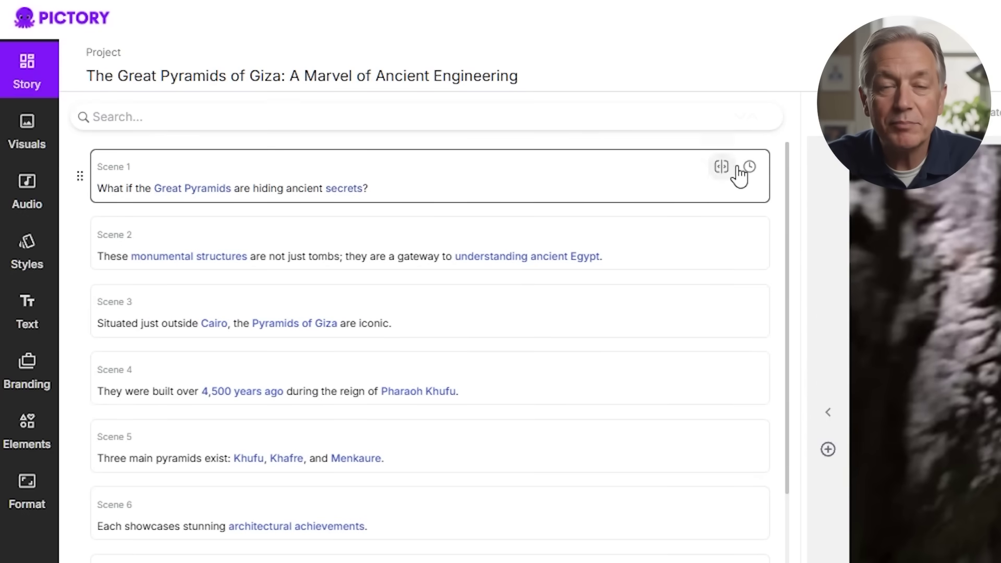
click(749, 167)
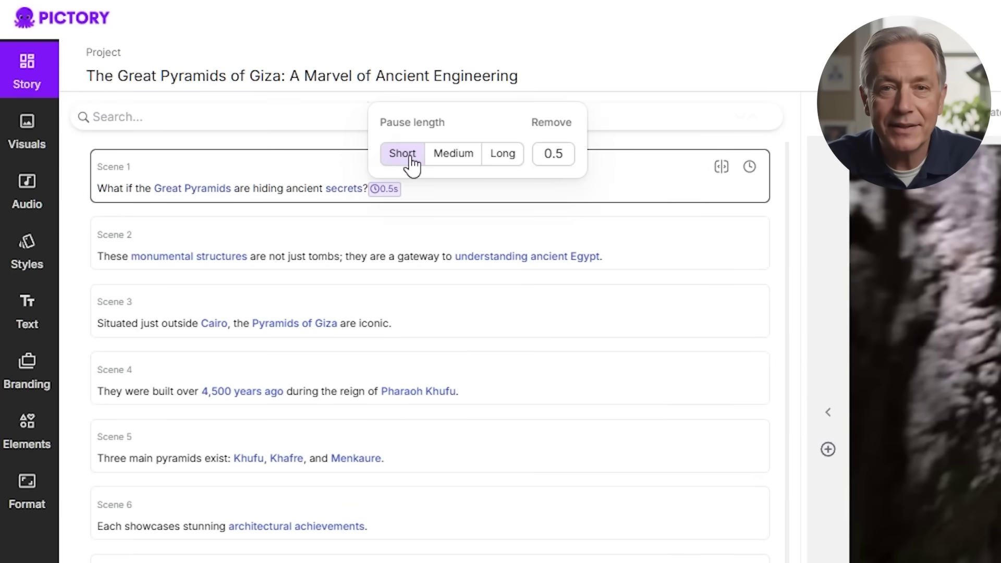
Split Scene 2 into two scenes, then upload a voiceover audio file and apply it to the current scene.
click(345, 264)
click(723, 236)
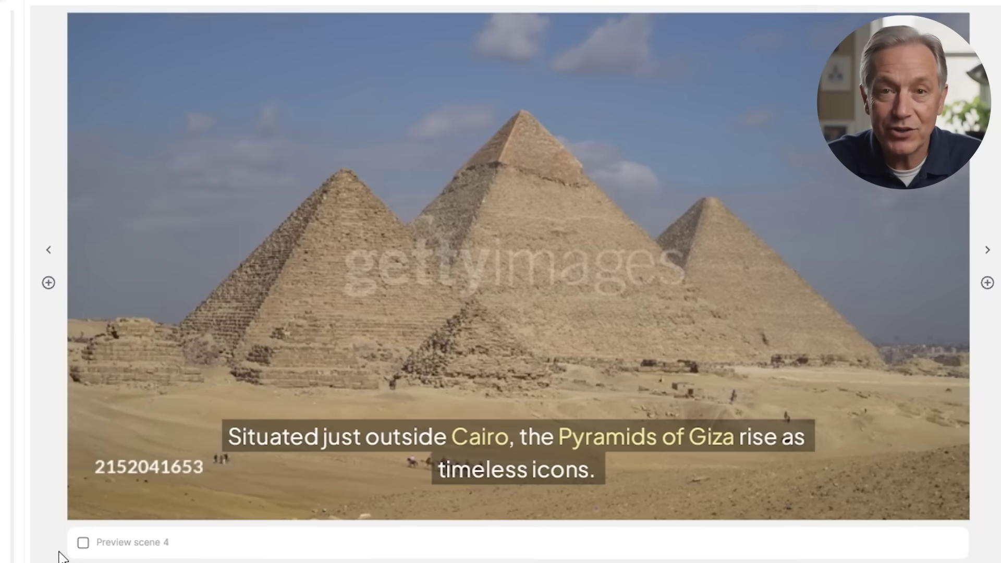
click(856, 540)
click(838, 431)
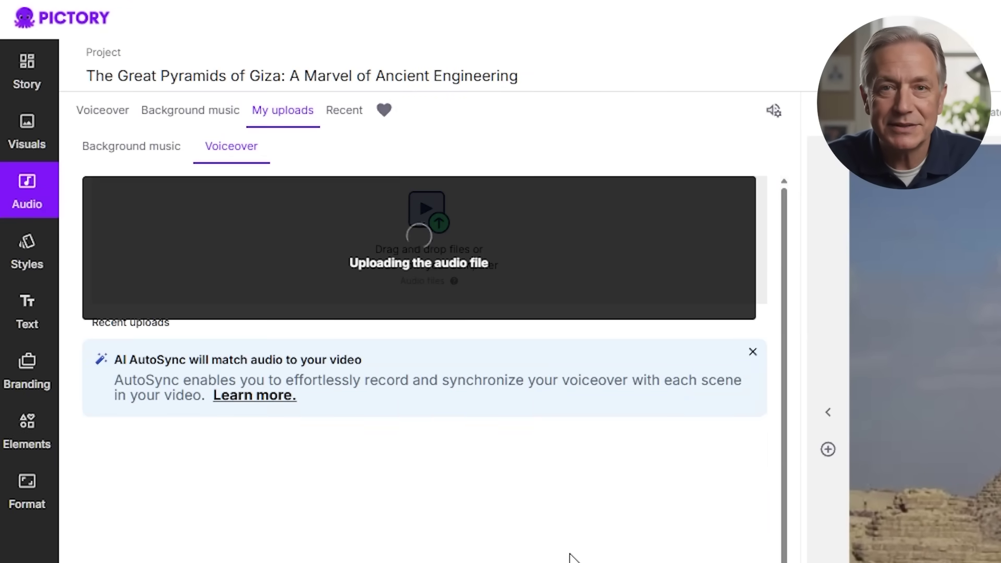
click(640, 448)
click(656, 477)
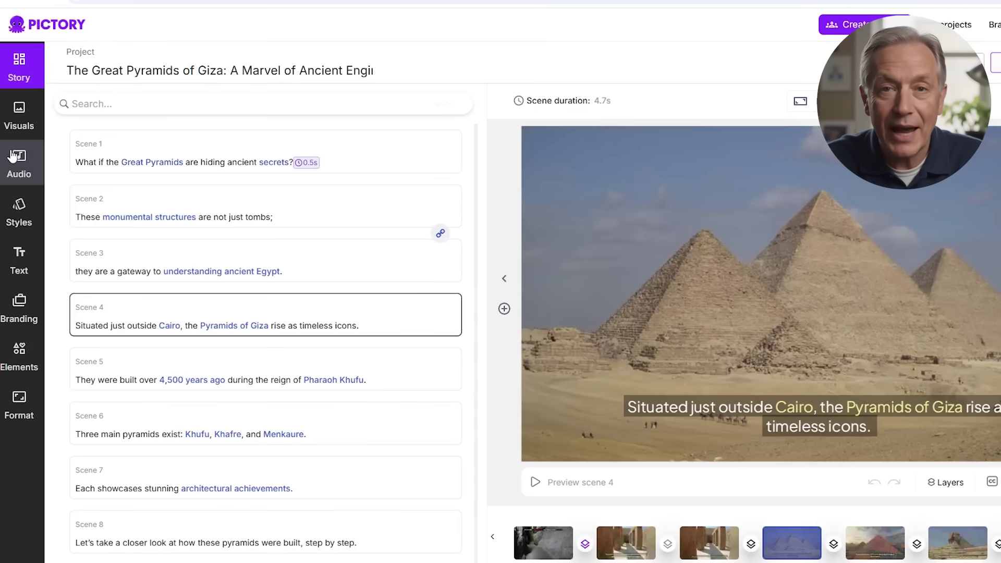
Filter background music by genre and Epic mood, then show volumes (music 44%, voiceover 58%).
click(19, 167)
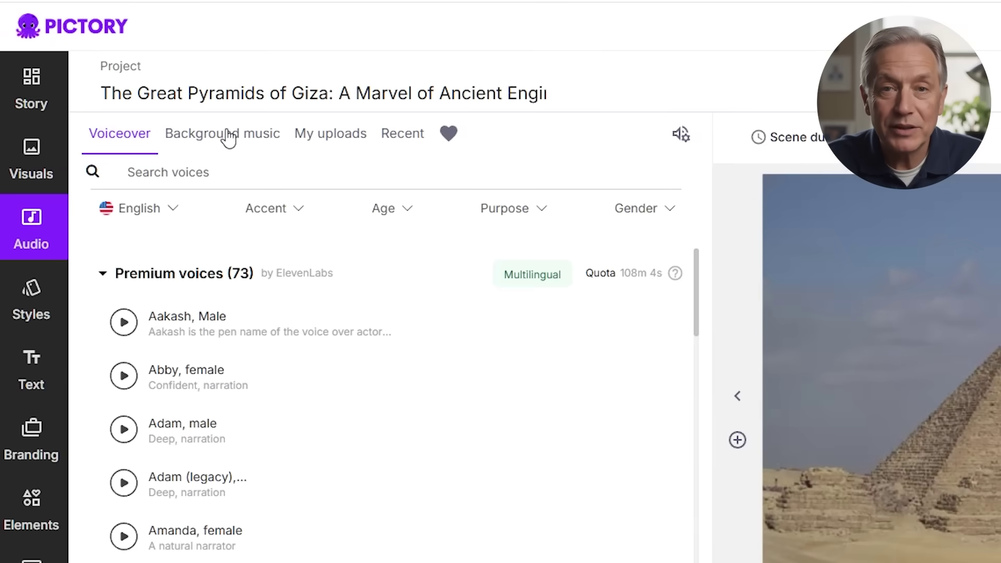
click(228, 139)
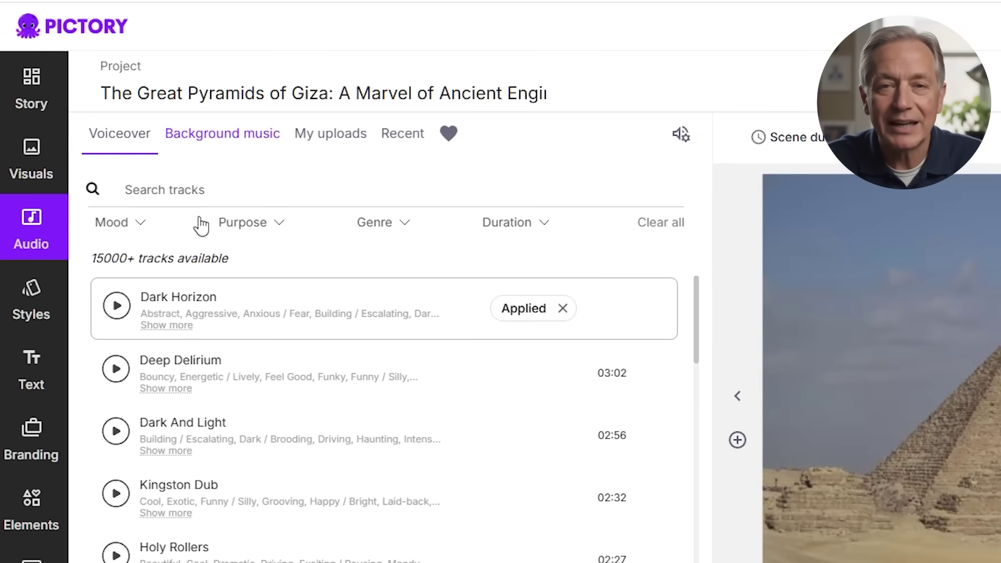
click(405, 228)
scroll(518, 315, down, 5)
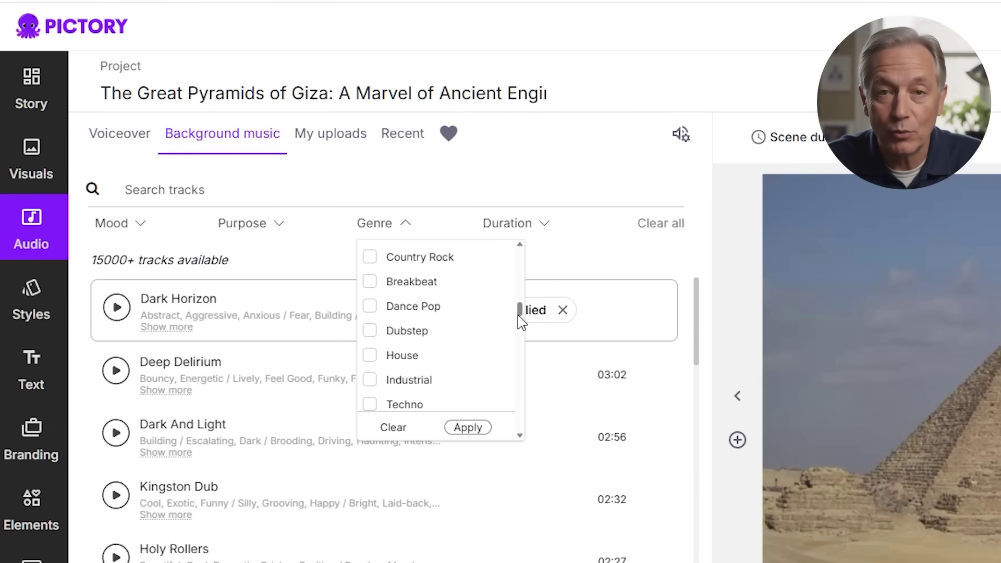
click(468, 427)
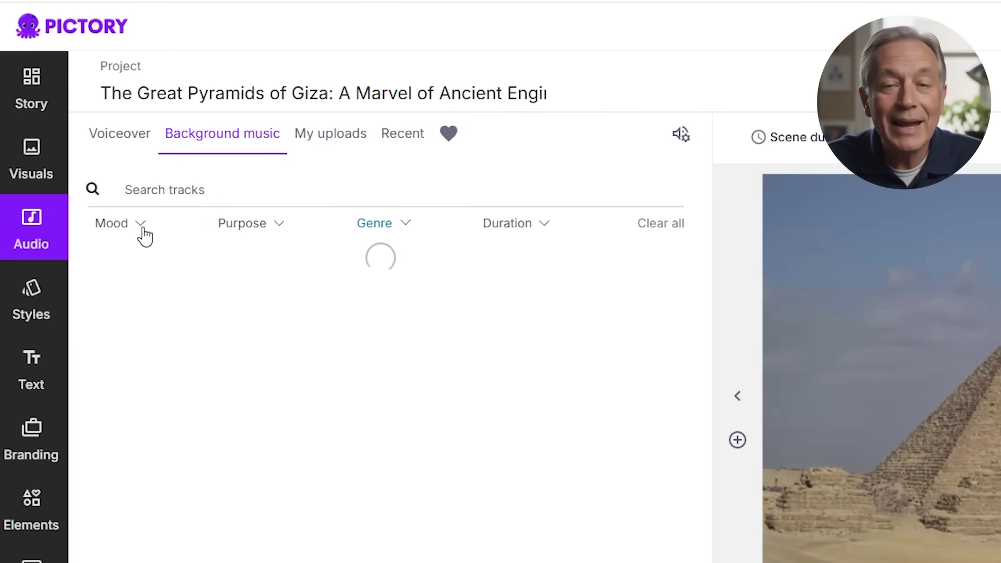
click(140, 224)
scroll(250, 297, down, 3)
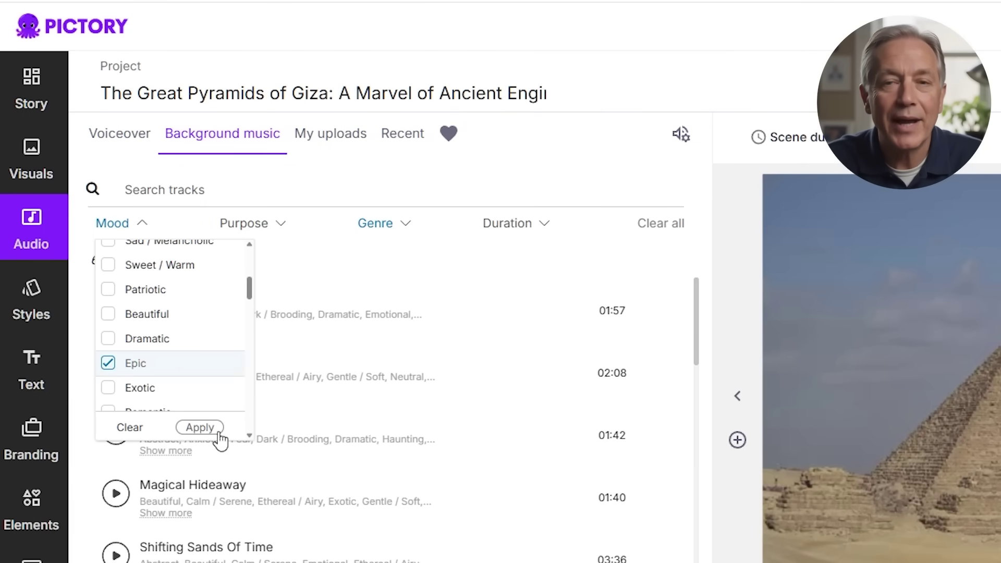
click(199, 428)
click(686, 140)
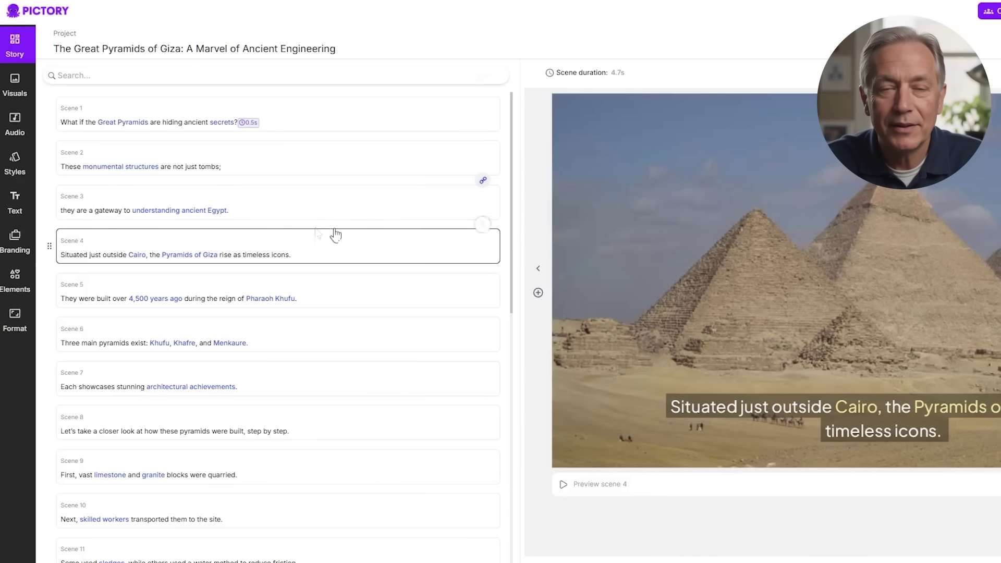
Start a new brand kit and take beige and brown from the logo as its colours.
click(13, 238)
click(272, 392)
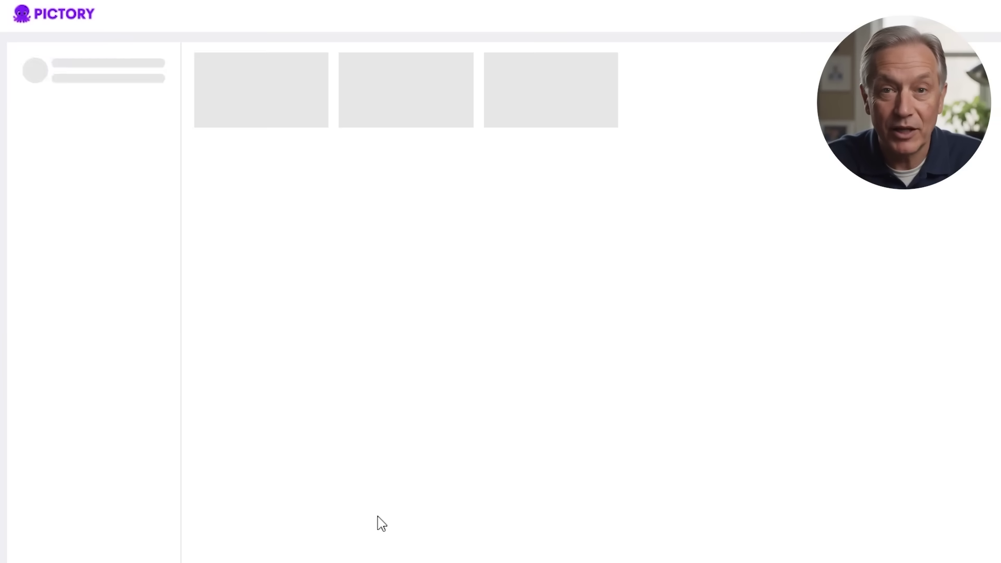
click(100, 115)
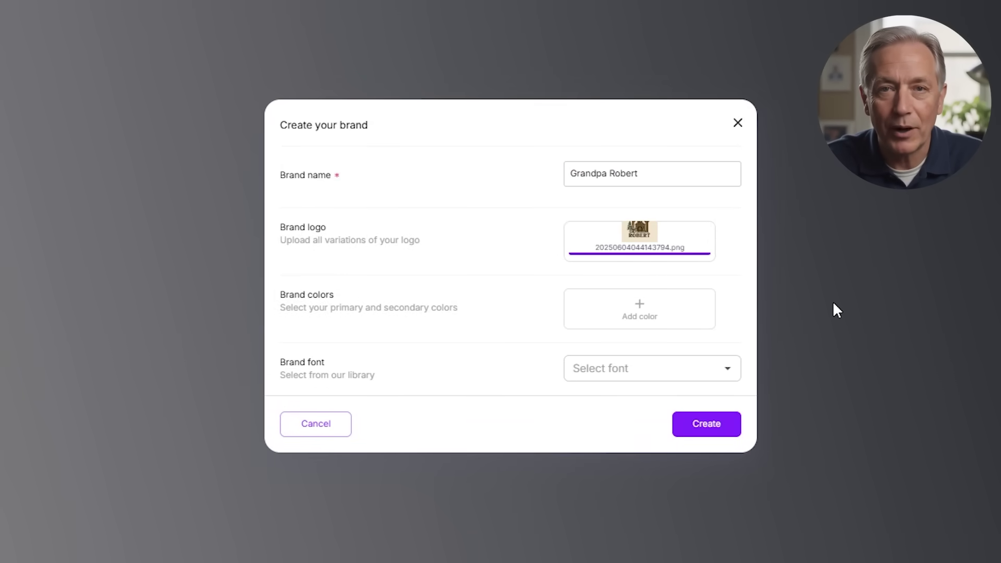
click(647, 316)
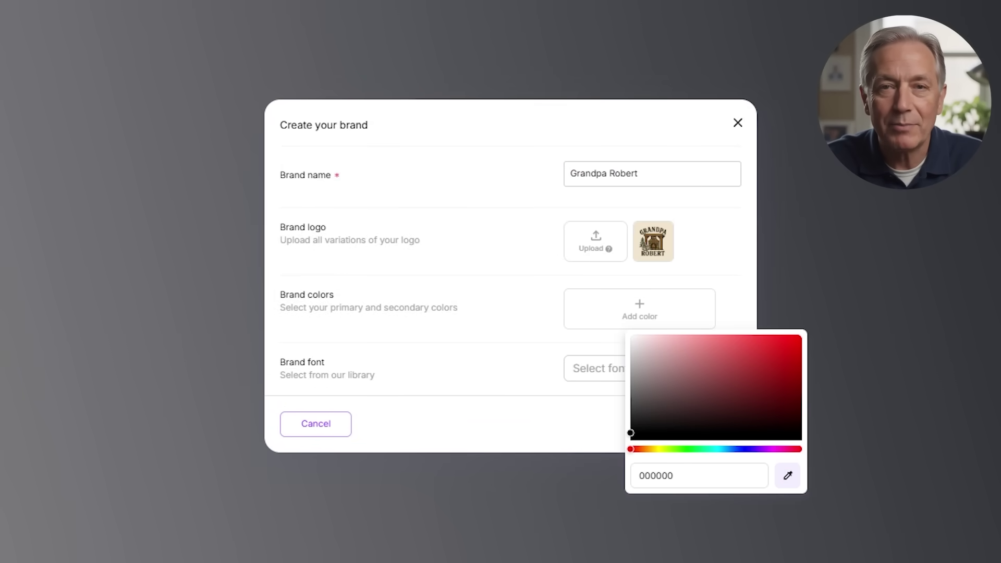
click(653, 241)
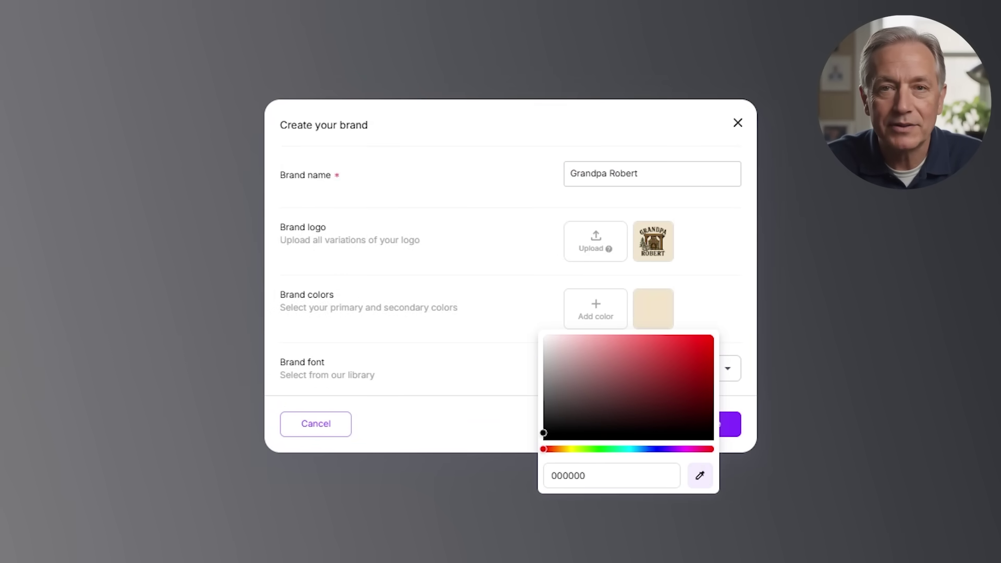
click(654, 241)
Set Barlow Black as the brand font and bring up the saved brands list.
click(610, 355)
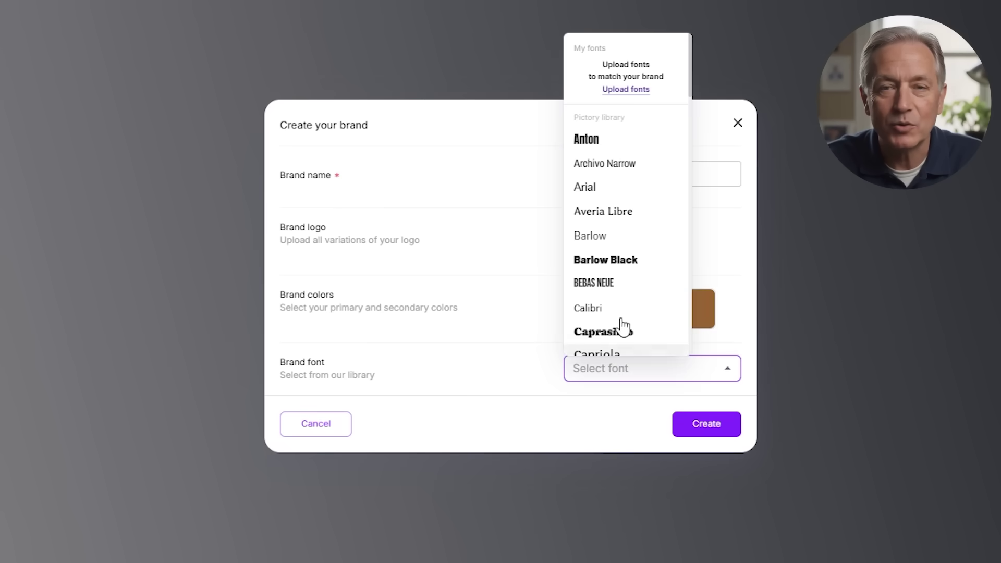
click(624, 264)
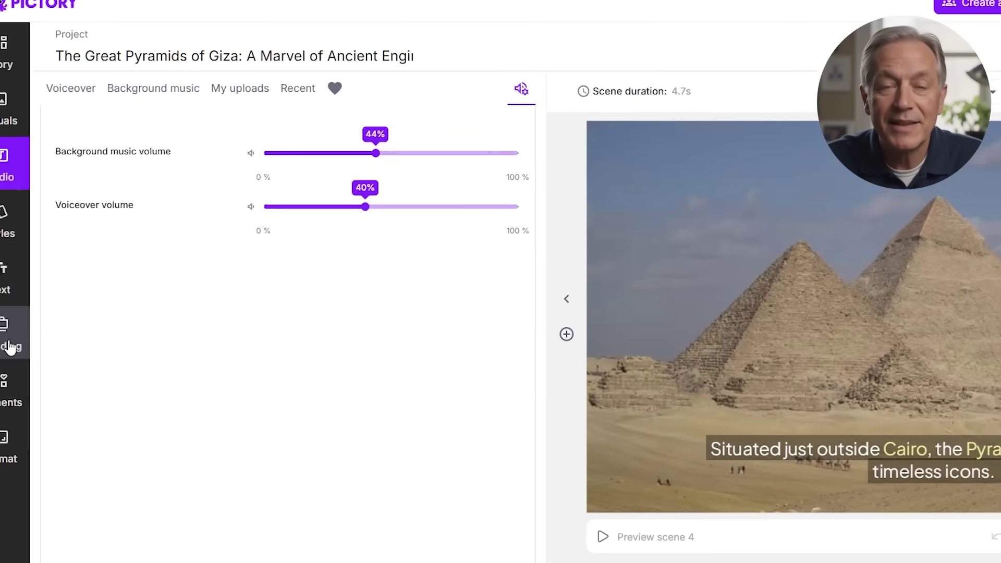
click(9, 346)
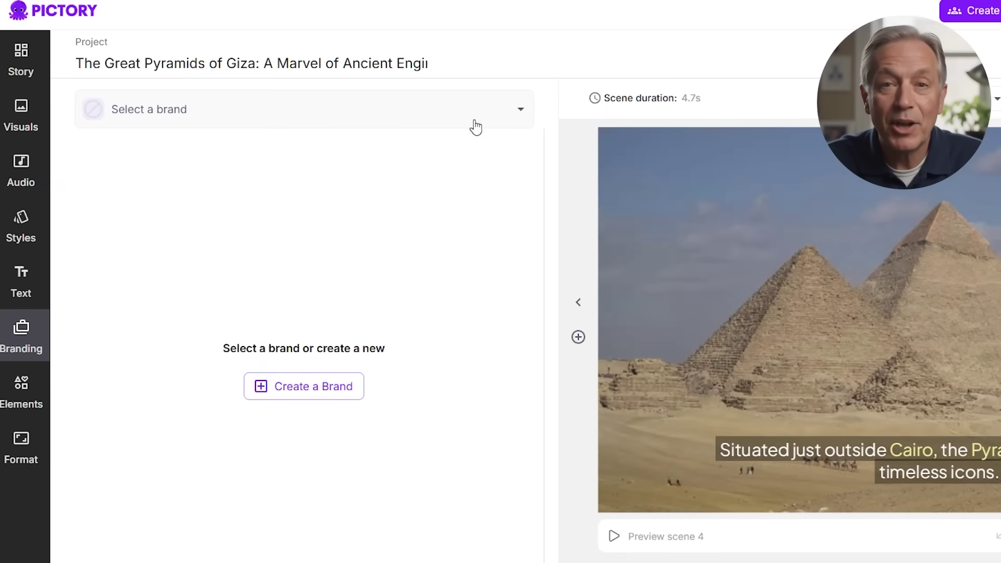
click(517, 111)
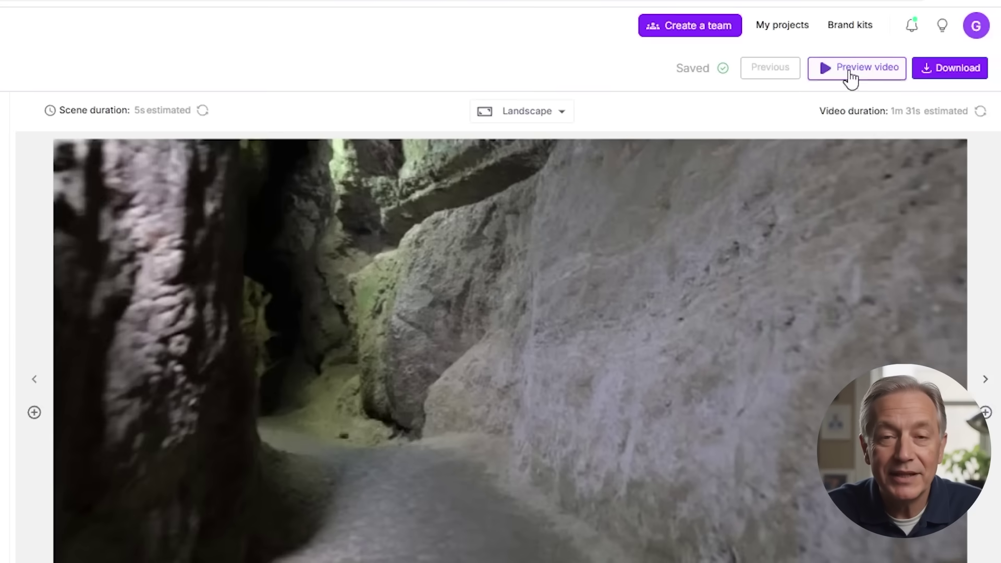
Change Scene 1's 'hiding' to 'concealing' and rewrite Scene 8 as 'Let's closely examine how these pyramids were built.'.
click(868, 68)
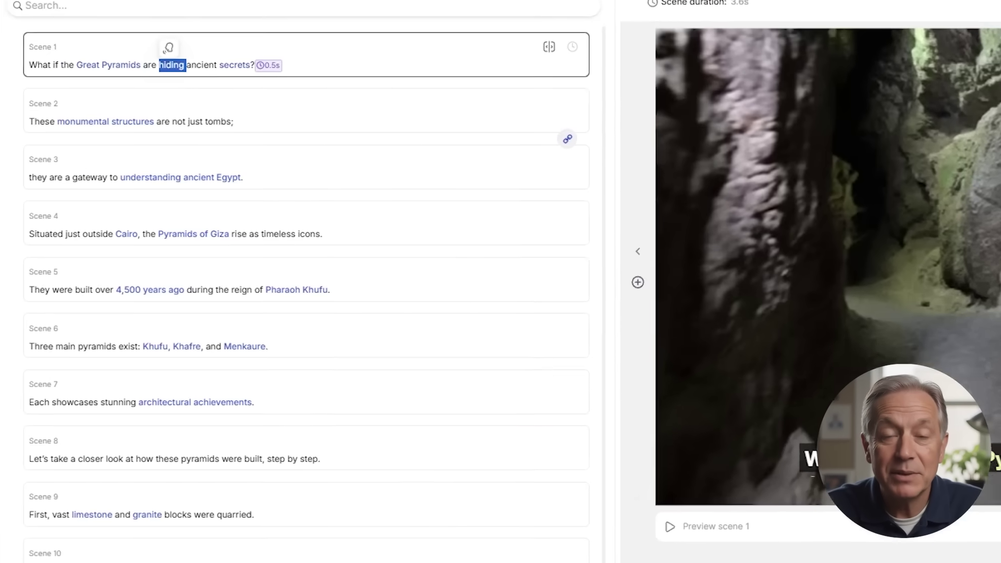
text(conceal)
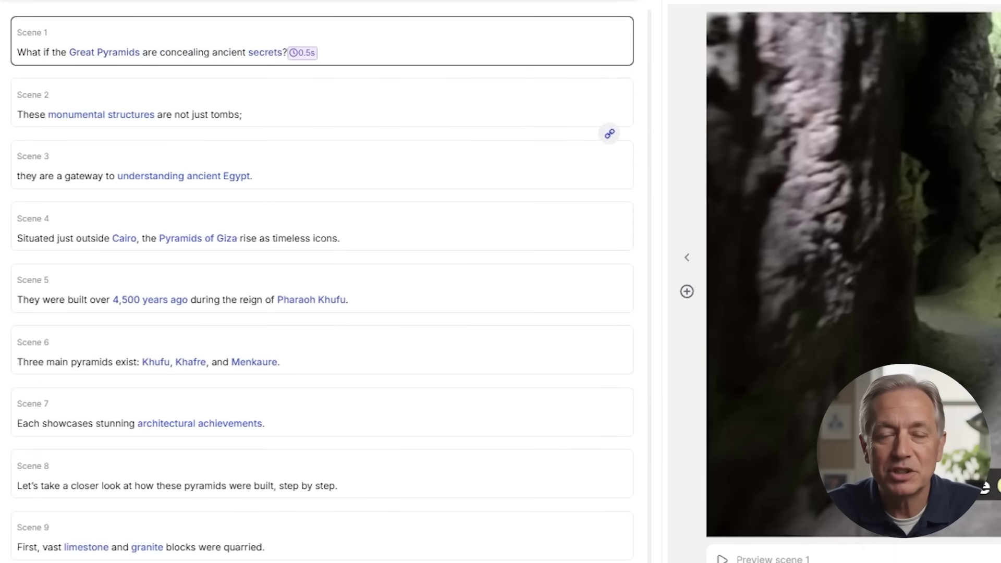
click(233, 483)
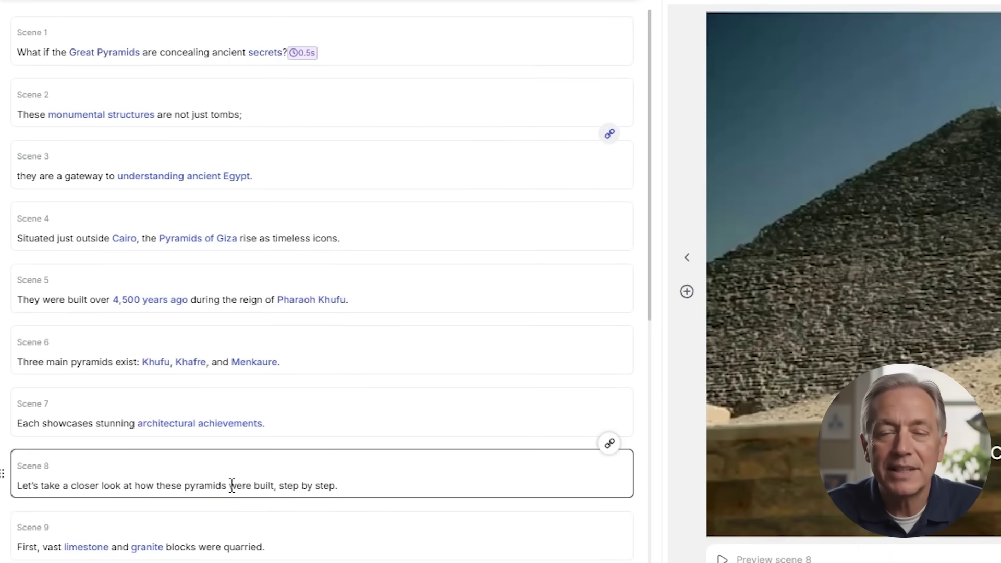
triple_click(232, 485)
text(Let’s closely examine how these pyramids were built.)
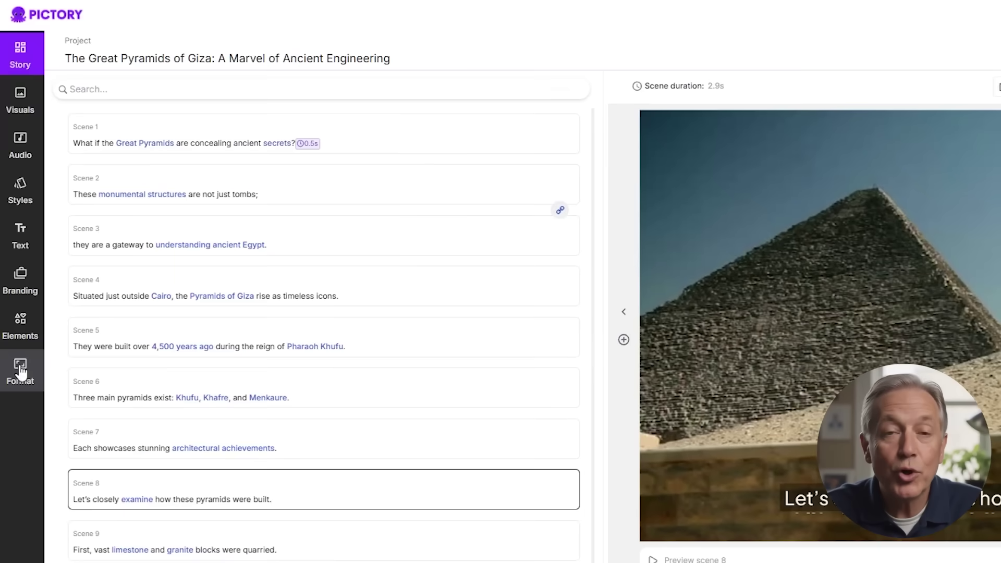
click(14, 370)
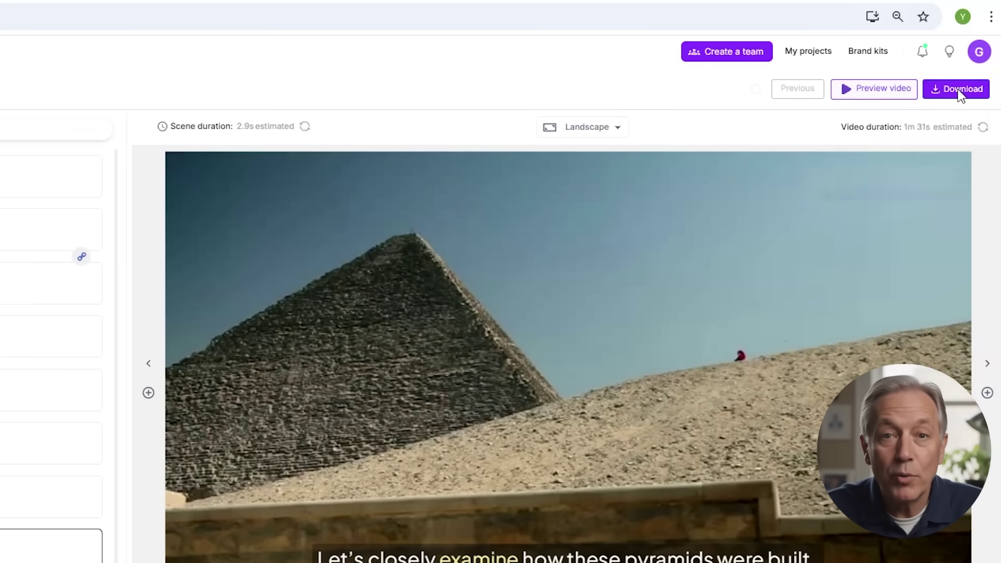
Render the finished pyramids video and download the file.
click(959, 90)
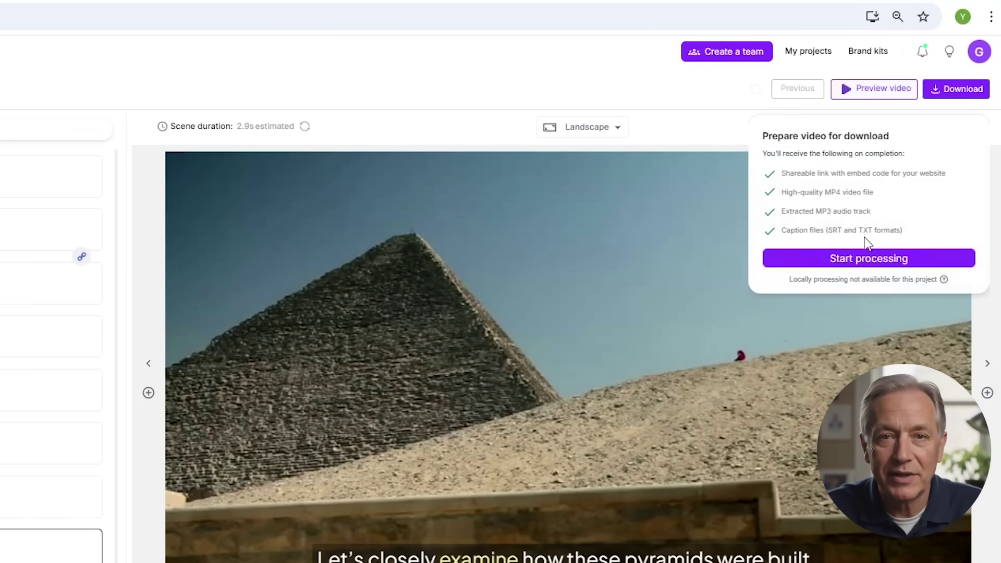
click(540, 351)
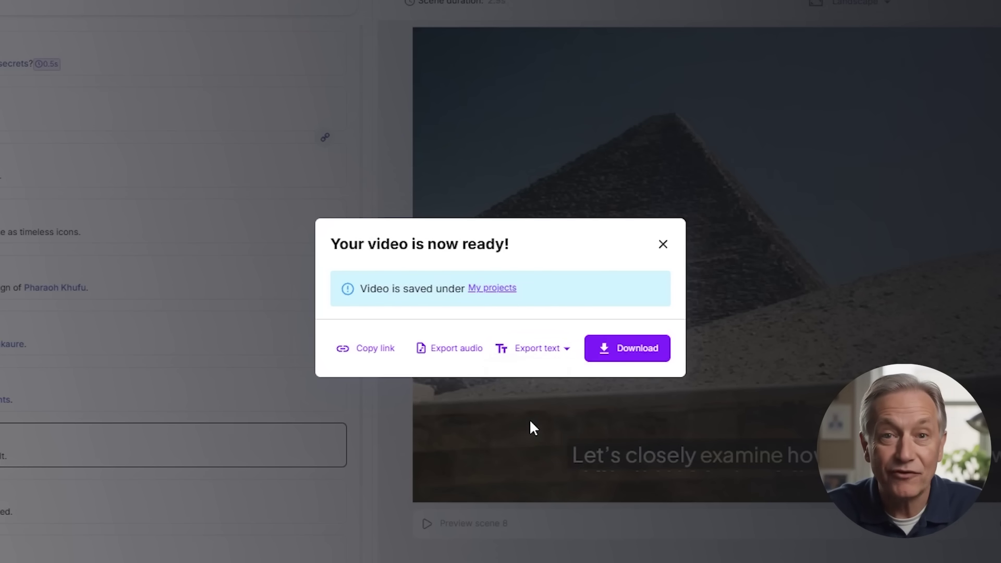
click(631, 349)
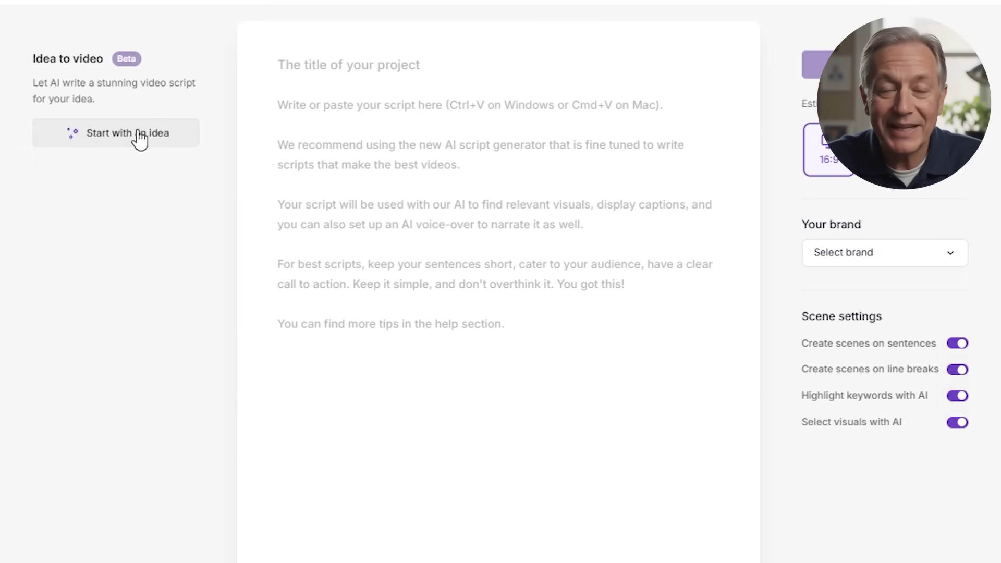
Start a new URL to video project from the web article link.
click(140, 139)
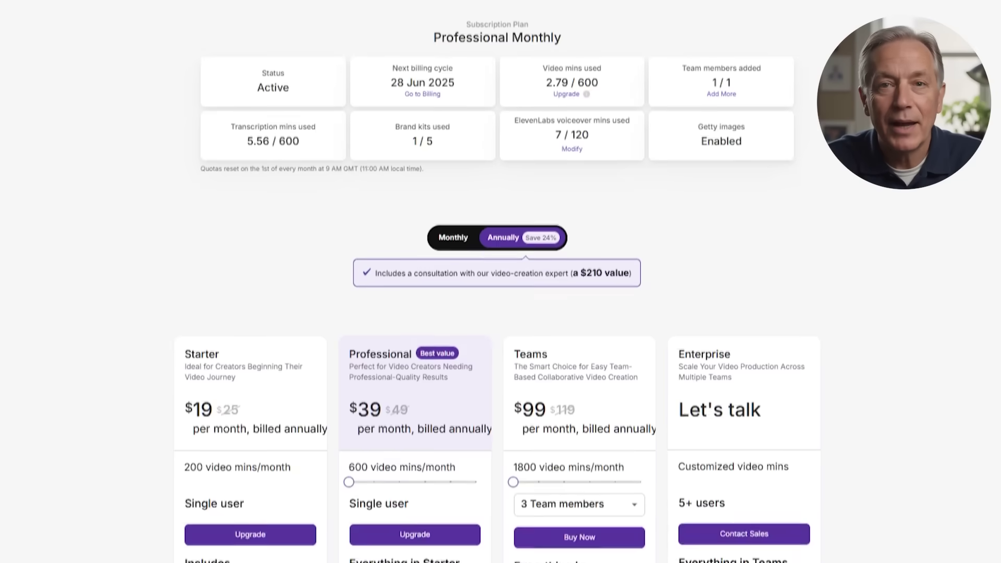
Choose the annual Professional plan upgrade on the pricing page.
scroll(498, 313, down, 4)
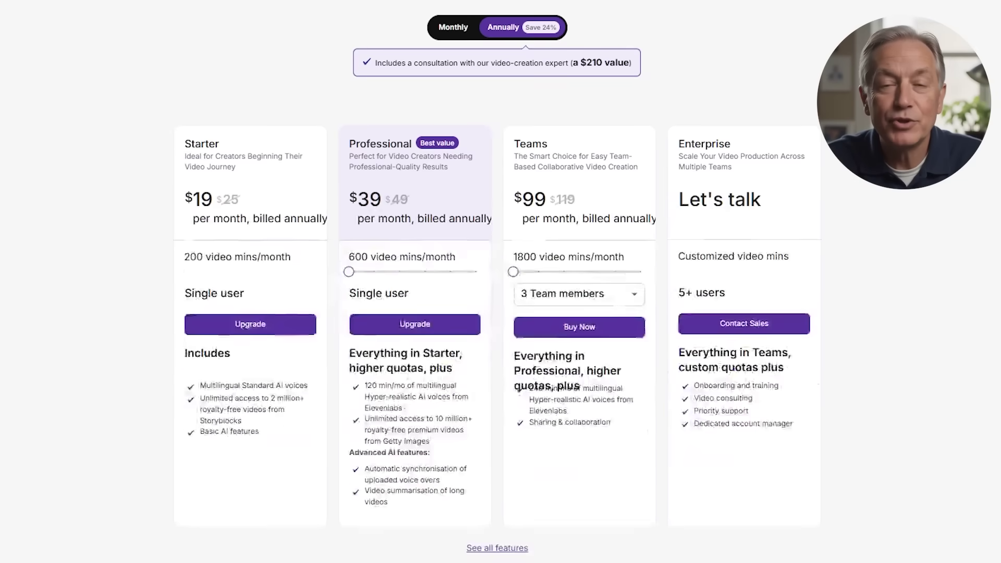
click(428, 330)
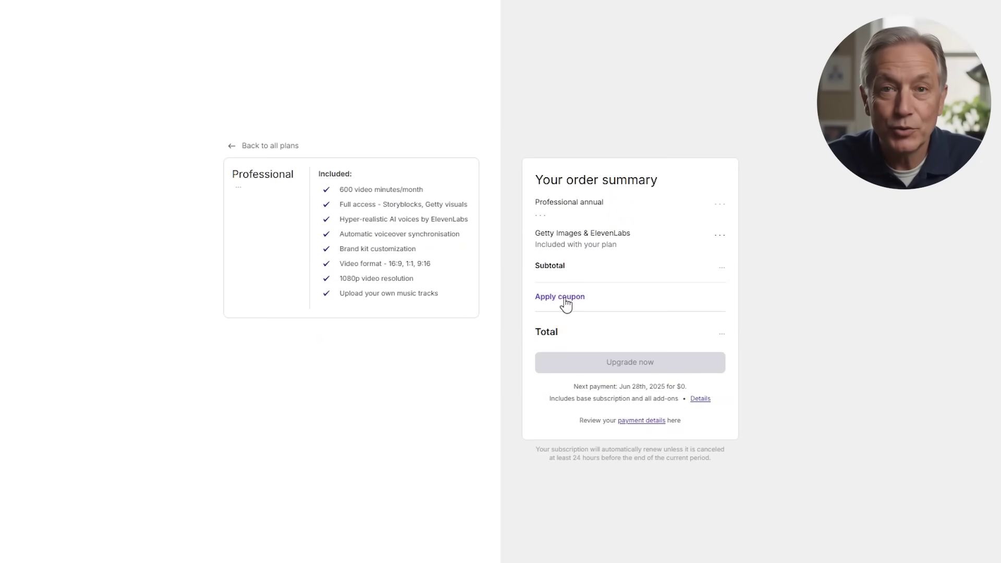